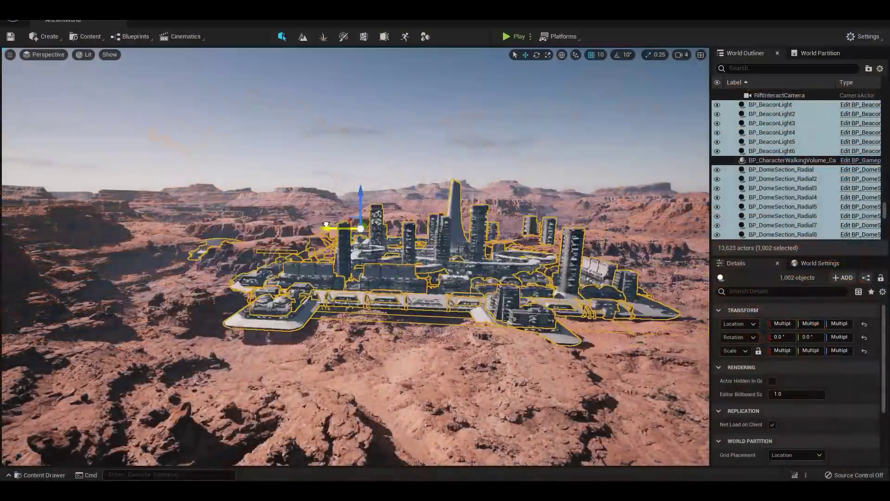
Duplicate the selected city group beside the original, rotate the copy, and lower it into the canyon landscape.
key("ctrl+z")
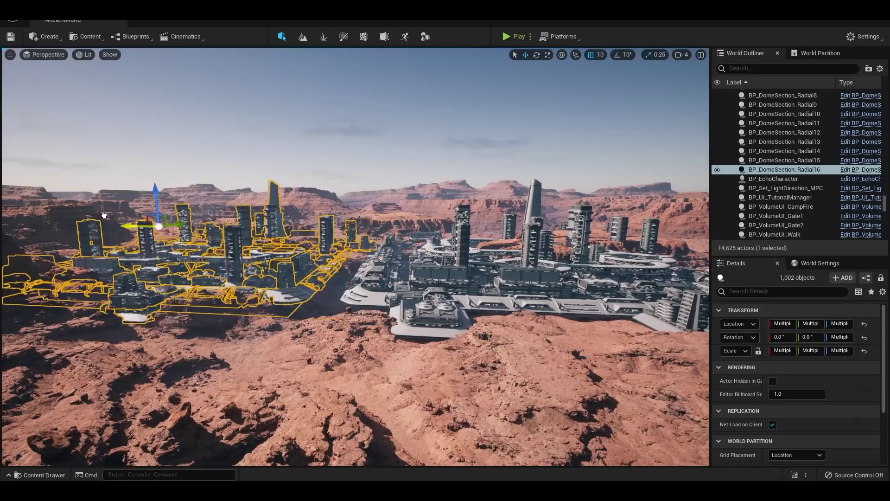
left_click_drag(172, 197, 164, 186)
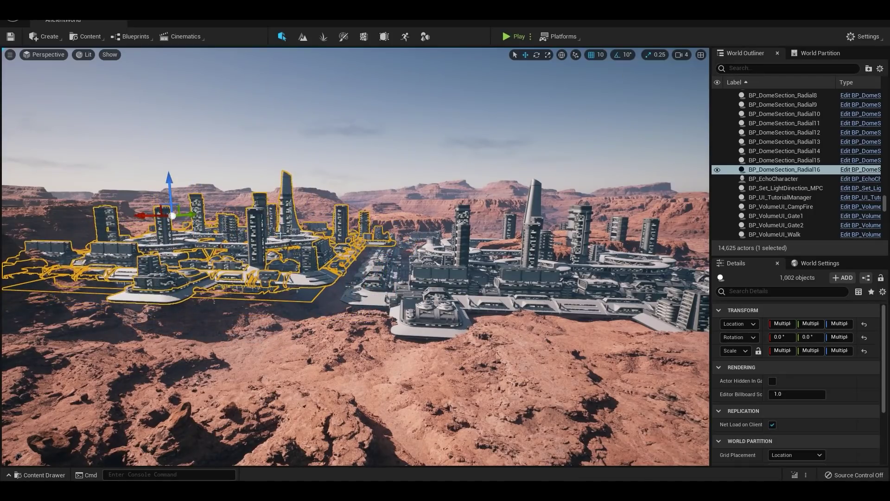
key("e")
right_click_drag(229, 225, 231, 181)
key("Escape")
left_click(232, 227)
key("w")
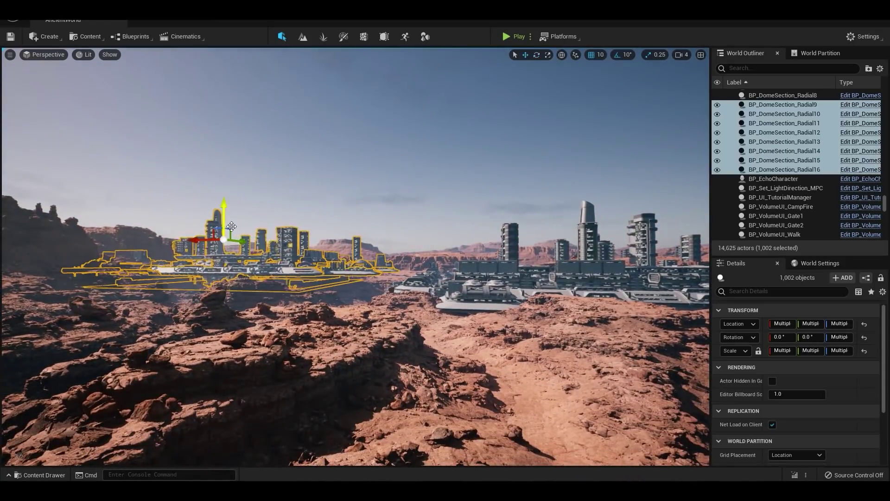
key("Escape")
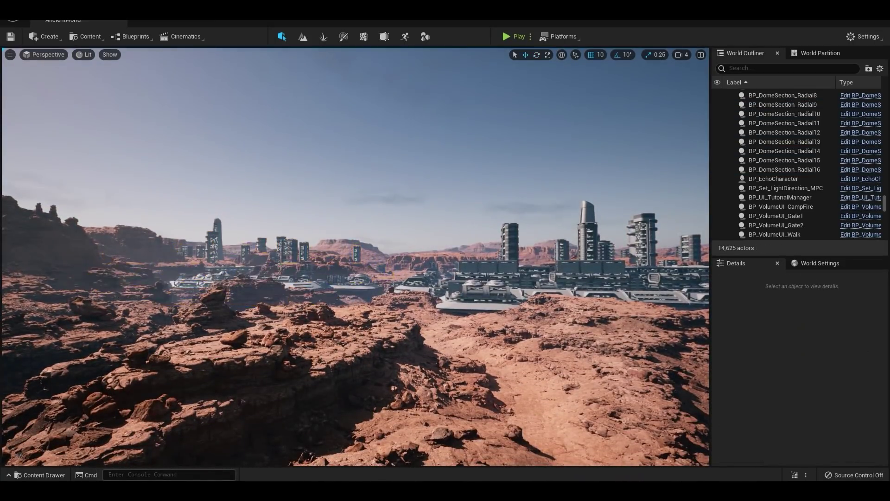
Duplicate the original city group again to create another connected block.
key("w")
right_click_drag(237, 236, 283, 274)
left_click(408, 260)
right_click_drag(408, 259, 359, 320)
left_click_drag(446, 101, 283, 103, "alt")
right_click_drag(283, 103, 223, 84)
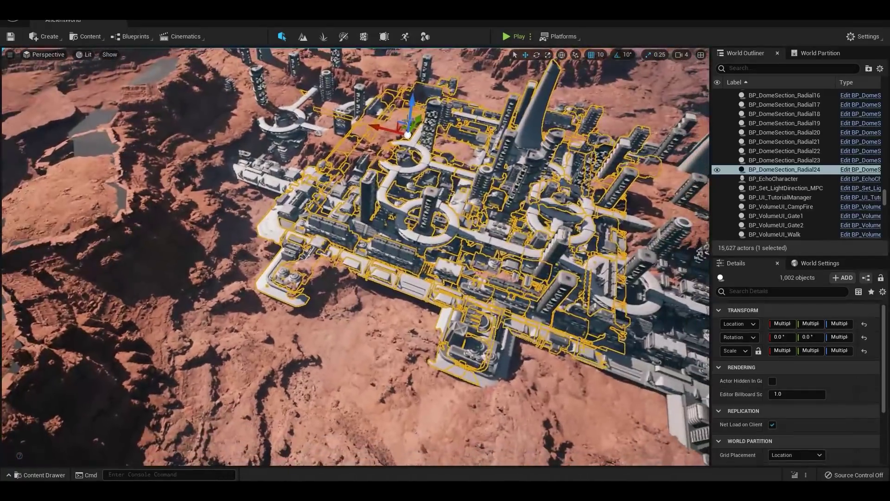
Rotate the new city copy about its vertical axis and shift it sideways to join the surrounding blocks.
key("e")
left_click_drag(390, 179, 459, 176)
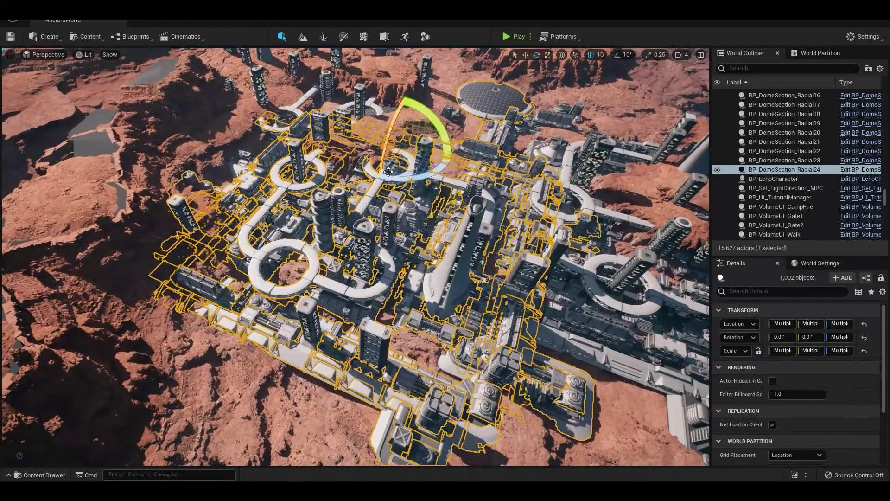
key("w")
left_click_drag(394, 142, 267, 125)
key("Escape")
right_click_drag(267, 124, 234, 70)
key("w")
right_click_drag(336, 127, 344, 130)
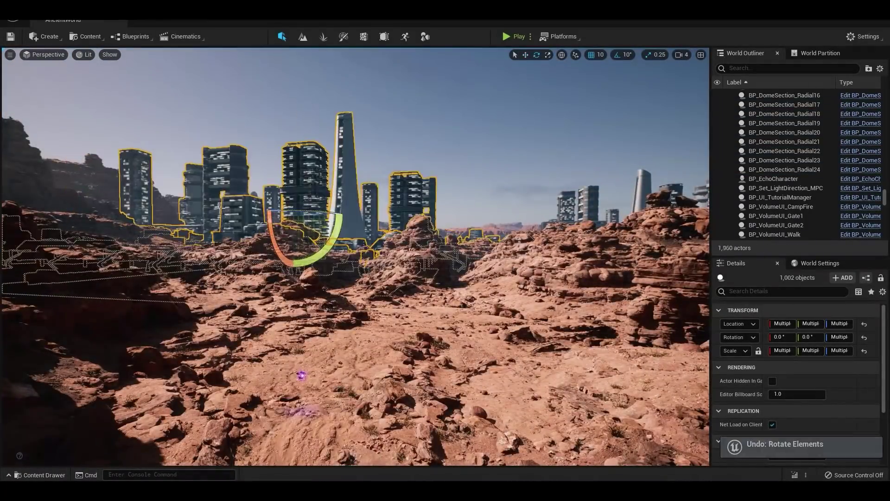
Unlock the selected city group and delete the two high-rises on either side of the tall tapered tower.
right_click(242, 162)
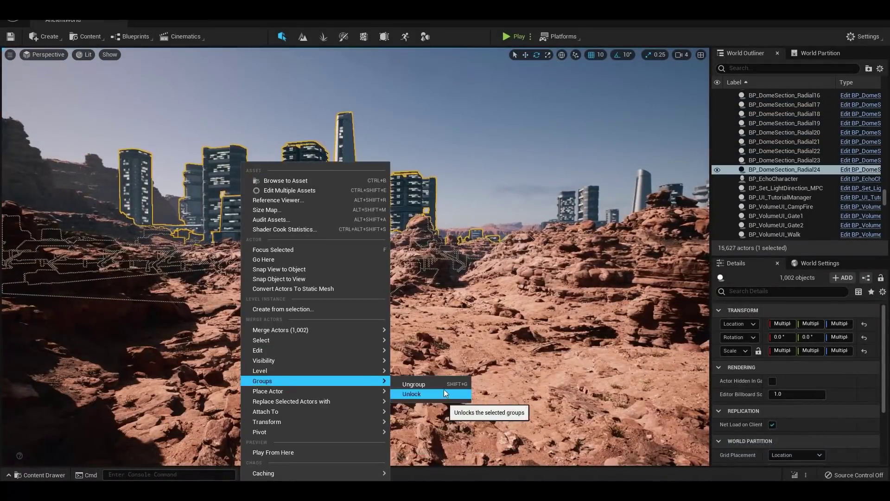
left_click(444, 393)
left_click(315, 174)
key("Delete")
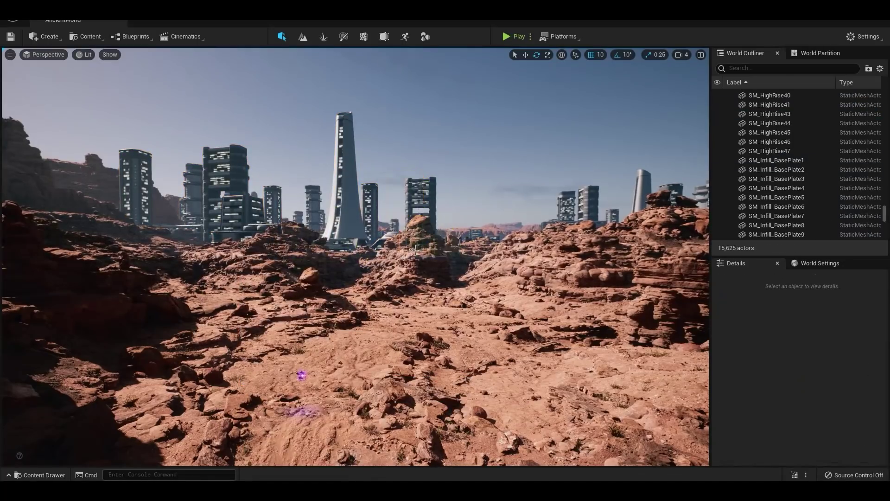
left_click(433, 201)
key("Delete")
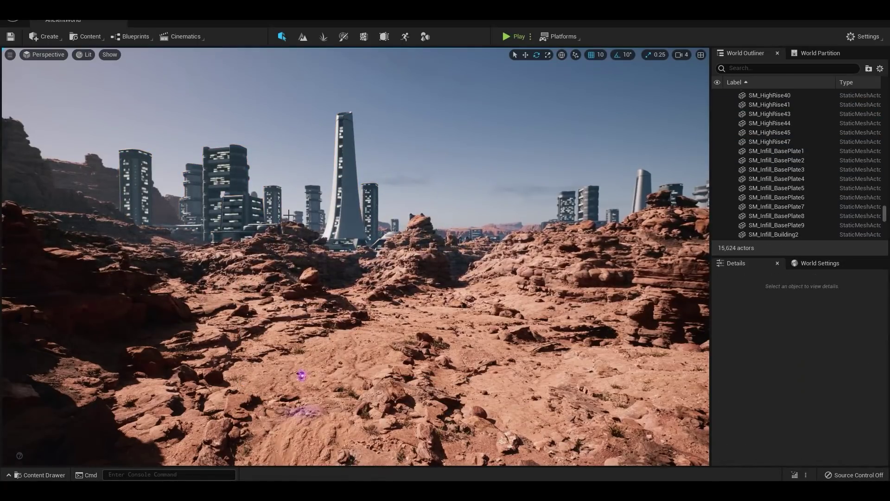
Place an SM_HighRise4 tower at scale 2.0 in the valley beyond the city edge.
left_click(347, 233)
key("w")
right_click_drag(348, 234, 422, 265)
key("e")
key("ctrl+space")
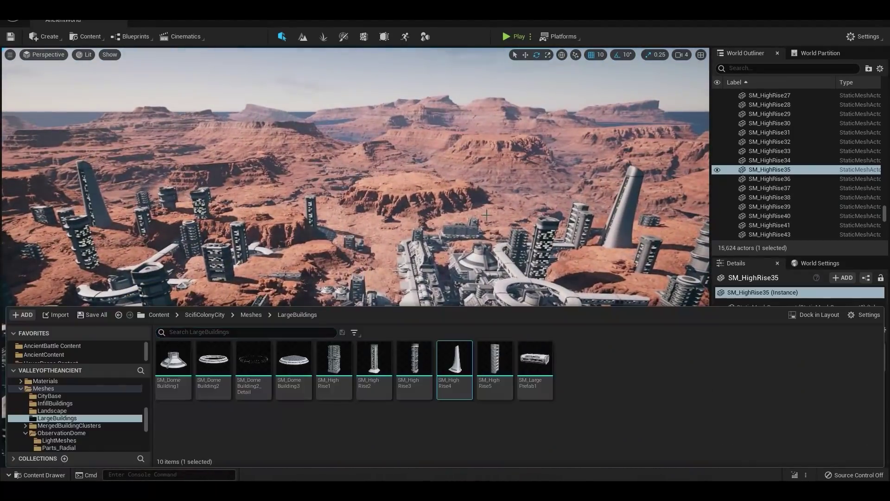
left_click_drag(494, 360, 408, 210)
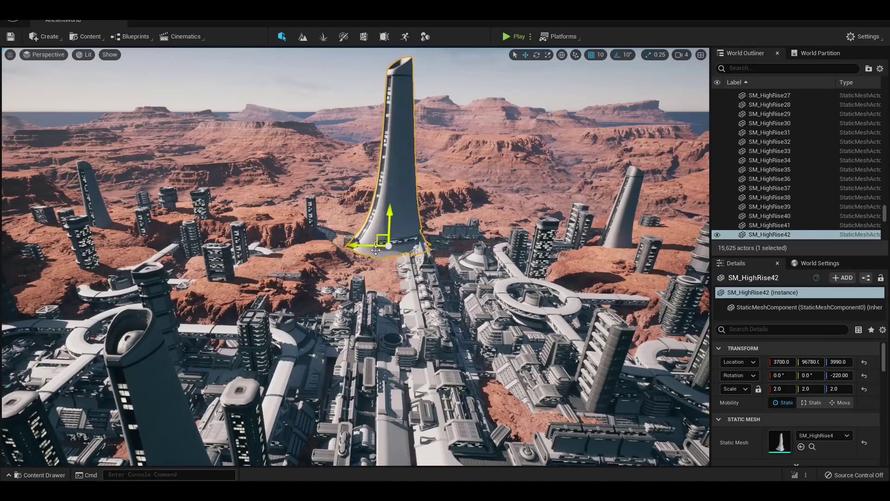
Place a dome building with its SM_DomeBuilding2_Detail mesh on top of the rock mesa beyond the tower.
key("ctrl+space")
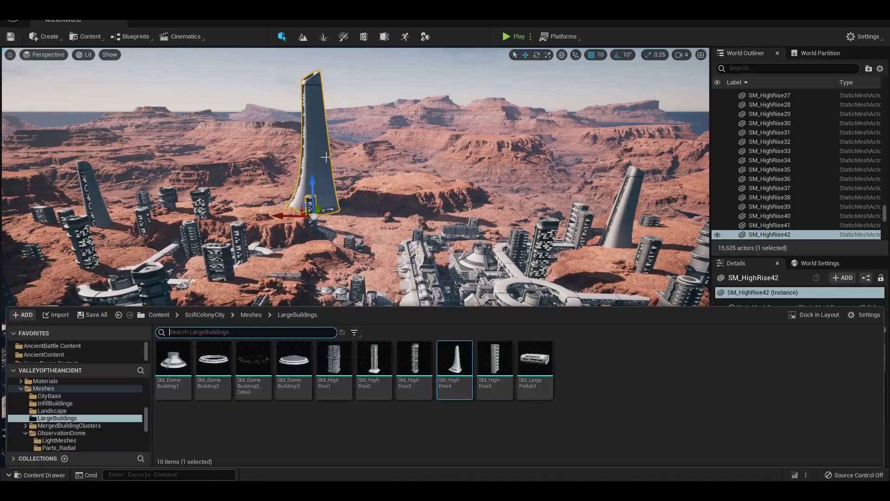
left_click_drag(271, 370, 255, 136)
key("f")
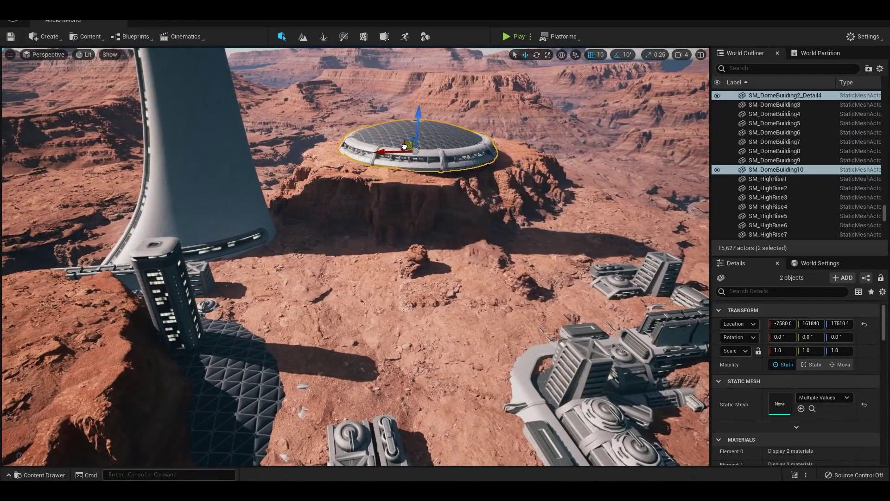
key("Escape")
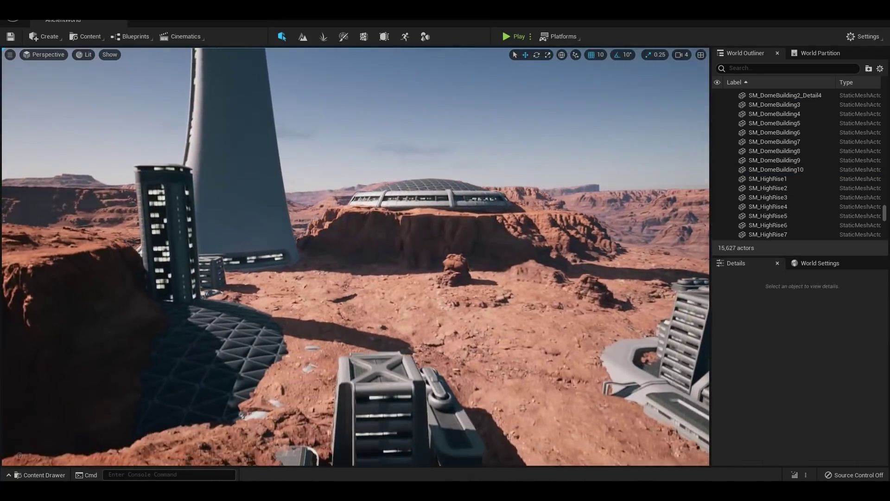
Place an SM_CityBase_WallSectionBasic mesh below the city's outer wall and rotate it to -180° so it slopes outward.
key("w")
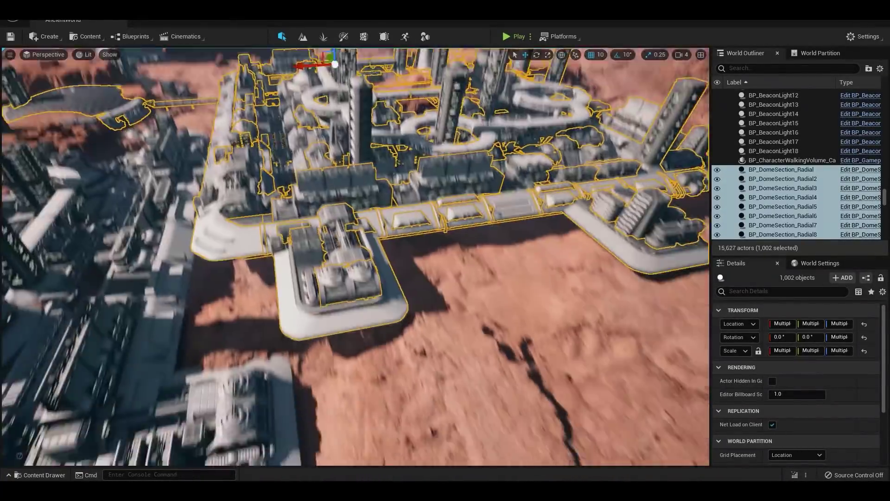
right_click(416, 120)
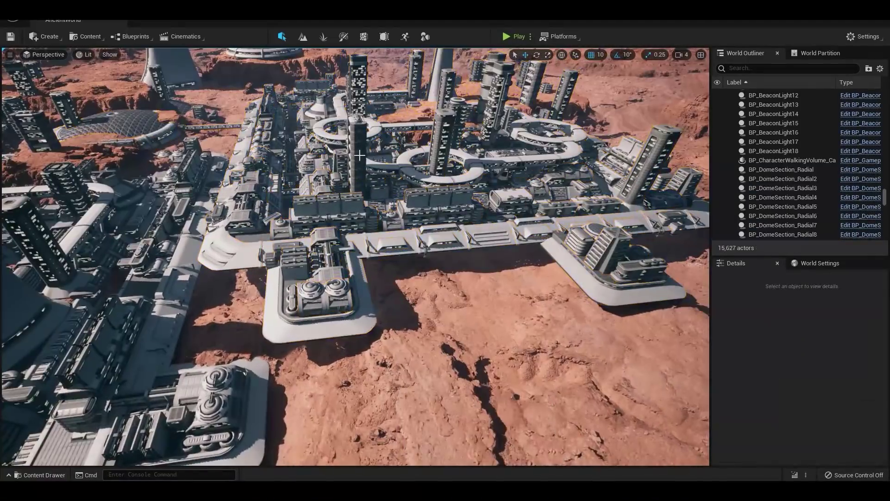
key("ctrl+space")
double_click(179, 378)
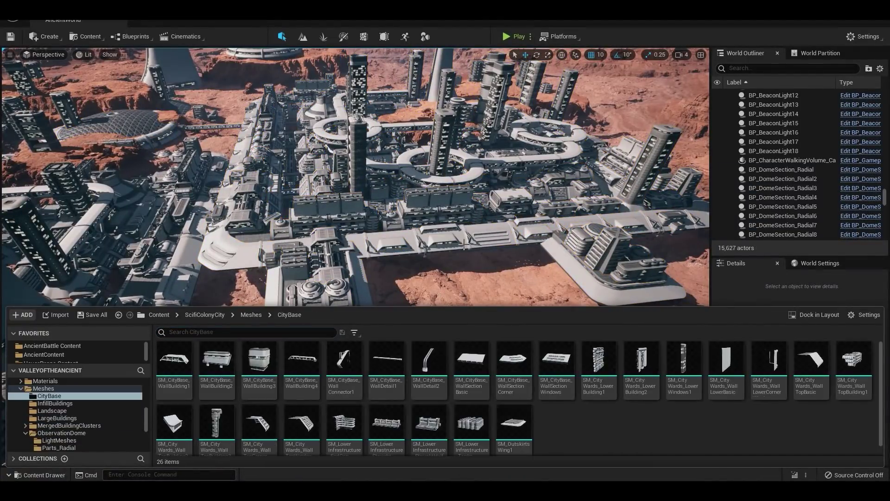
left_click_drag(412, 285, 392, 248)
key("f")
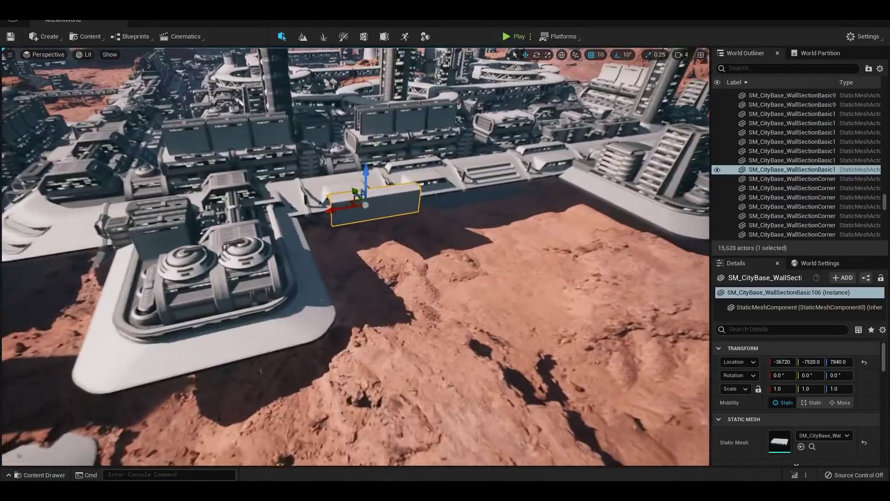
left_click_drag(386, 207, 386, 264)
key("e")
left_click_drag(374, 320, 404, 294)
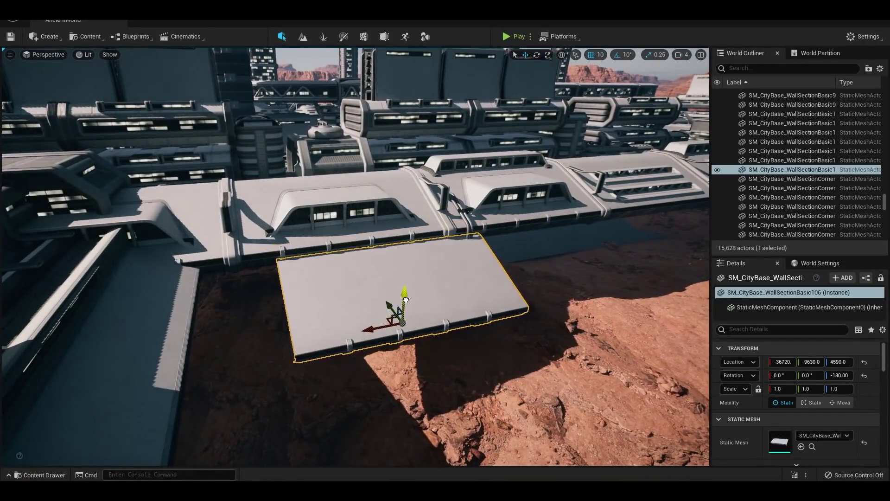
Set the grid snap to 5,000 and duplicate the wall section in both directions to form a row along the outer wall.
left_click(600, 55)
left_click(609, 147)
left_click_drag(381, 329, 547, 291, "alt")
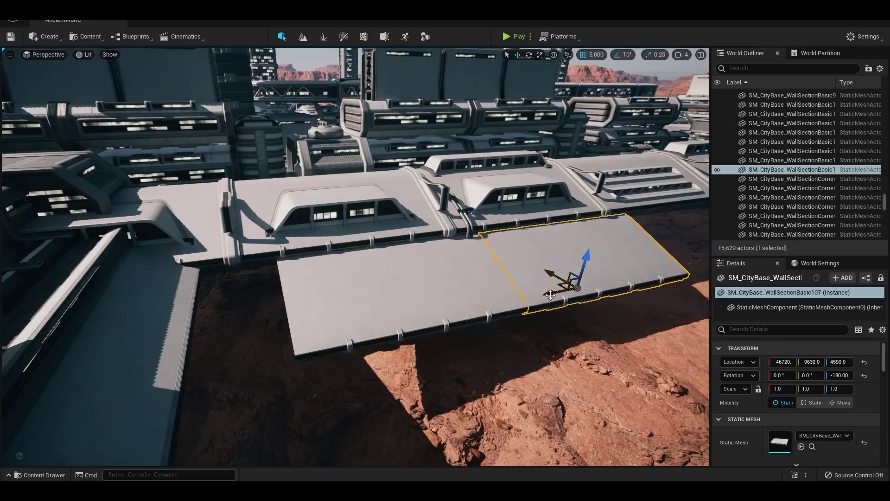
right_click_drag(548, 292, 547, 260)
left_click_drag(376, 289, 537, 262, "alt")
left_click(255, 301)
right_click_drag(255, 301, 218, 297)
left_click_drag(297, 280, 231, 280, "alt")
Select all five wall sections in the row and duplicate them 5,000 units outward from the city.
left_click(404, 262, "shift")
left_click(497, 262, "shift")
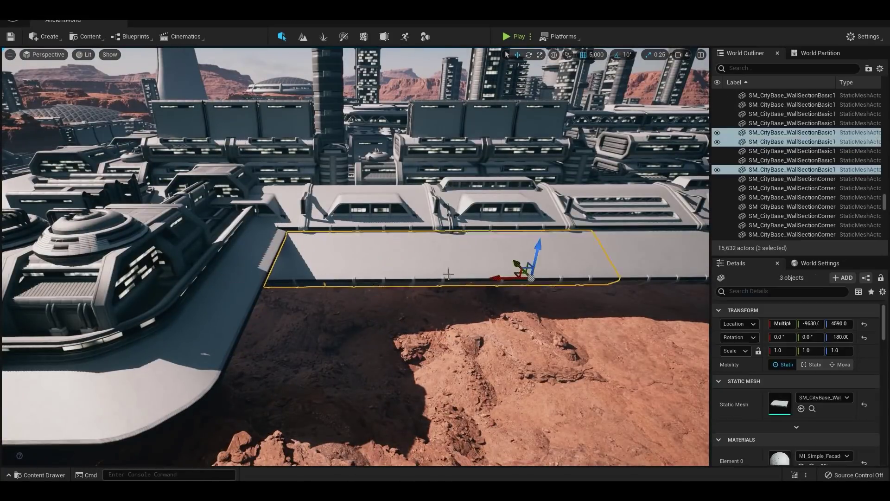
right_click_drag(450, 275, 499, 271)
left_click(445, 255, "shift")
left_click(496, 237, "shift")
left_click_drag(474, 237, 501, 252, "alt")
right_click_drag(501, 252, 262, 314)
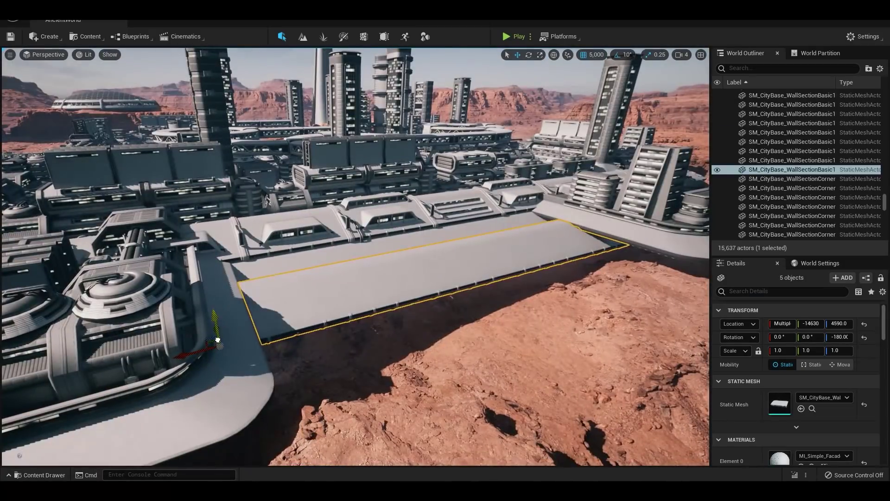
Lower the duplicated row of wall sections to Z 2090 with the grid snap at 100, forming a second tier.
left_click_drag(215, 325, 226, 379)
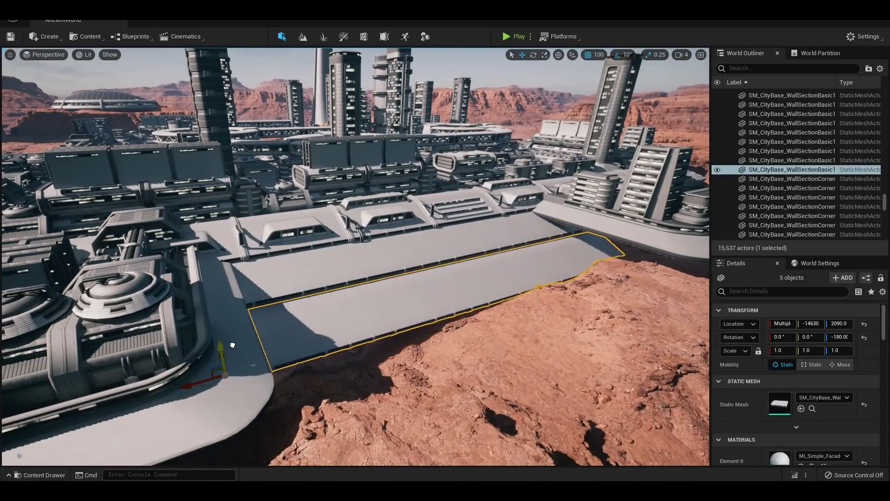
right_click_drag(240, 362, 162, 348)
key("Escape")
Browse the ScifiColonyCity mesh folders and place an SM_OutskirtsWing1 platform at the corner platform.
right_click_drag(385, 314, 279, 314)
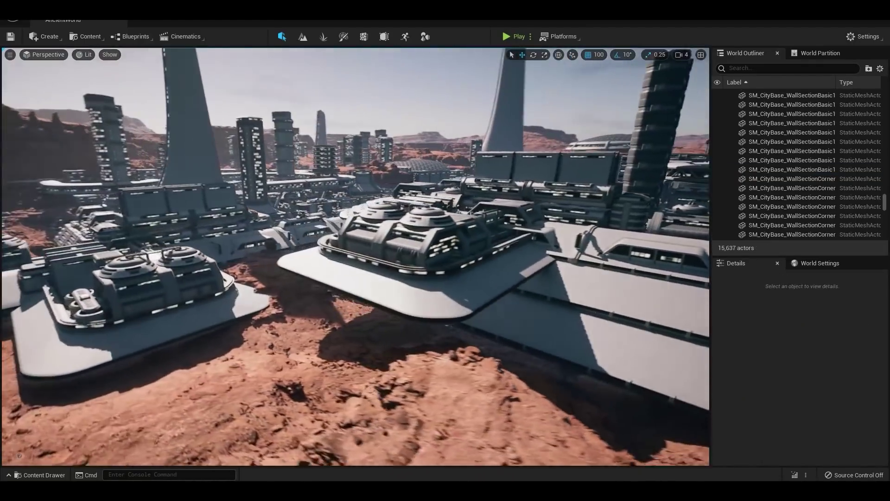
left_click(409, 288)
right_click_drag(409, 287, 441, 288)
key("ctrl+space")
left_click(599, 425)
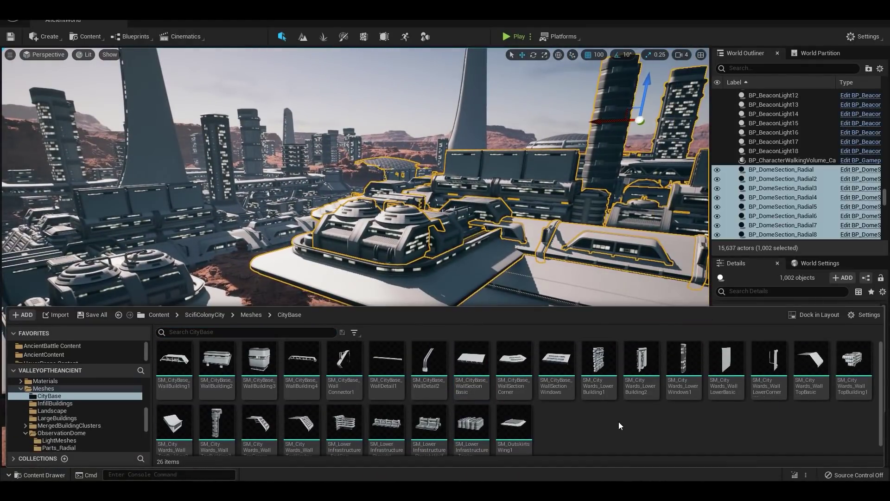
left_click(253, 314)
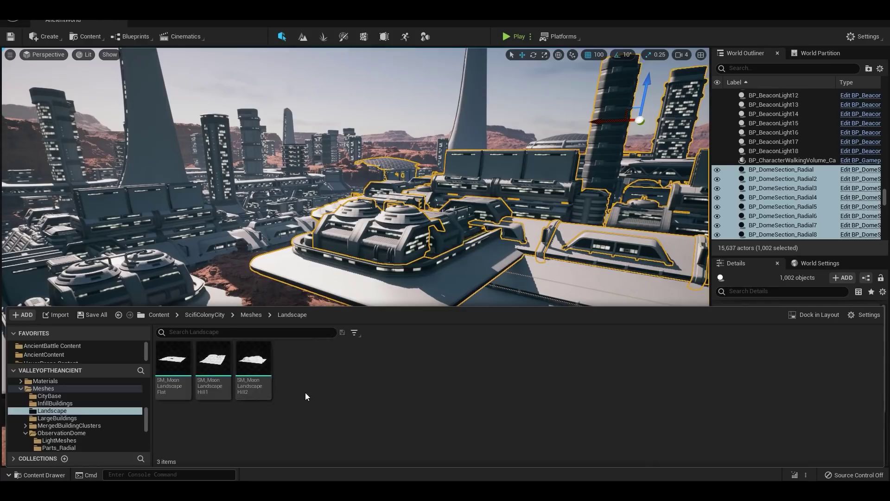
key("alt+Left")
double_click(377, 386)
key("alt+Left")
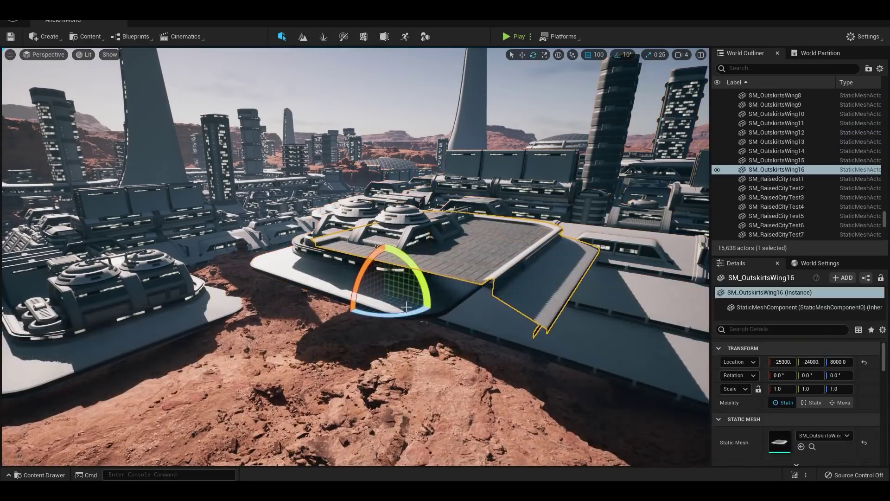
Rotate the outskirts wing 180°, tuck it beneath the corner platform, and add a lower copy at Z 3400.
left_click_drag(406, 307, 442, 313)
key("w")
mouse_move(386, 266)
left_mouse_down()
mouse_move(385, 312)
mouse_move(485, 285)
mouse_move(364, 257)
mouse_move(394, 267)
left_mouse_up()
left_click_drag(380, 247, 380, 277)
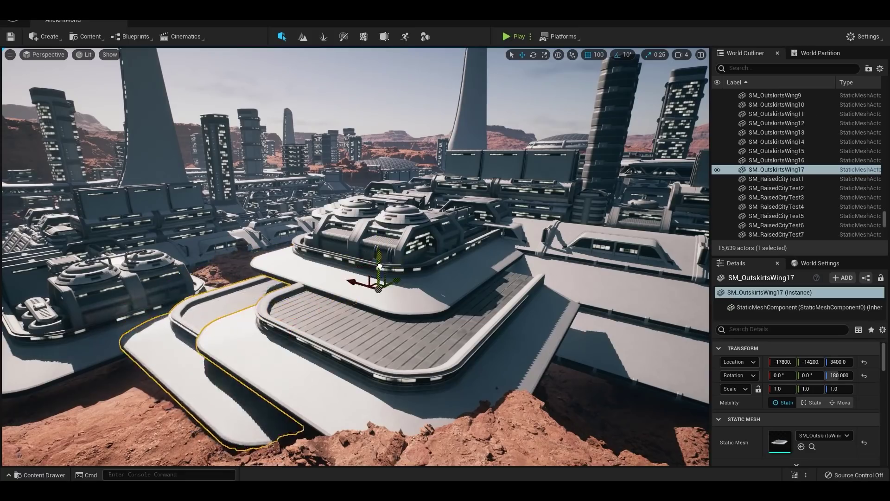
Duplicate the outskirts wing once more and move the copy outward as a paved terrace below the other platforms.
mouse_move(379, 276)
right_mouse_down()
mouse_move(324, 277)
mouse_move(380, 274)
right_mouse_up()
mouse_move(446, 215)
left_mouse_down("alt")
mouse_move(445, 237)
mouse_move(446, 228)
left_mouse_up("alt")
right_click_drag(446, 228, 424, 271)
left_click_drag(495, 207, 412, 257)
key("Escape")
Place a windowed wall piece from the CityBase meshes at the inner edge of the lowest paved terrace and rotate it.
right_click_drag(379, 308, 316, 313)
key("ctrl+space")
left_click_drag(349, 358, 377, 326)
key("e")
left_click_drag(331, 333, 398, 325)
key("Escape")
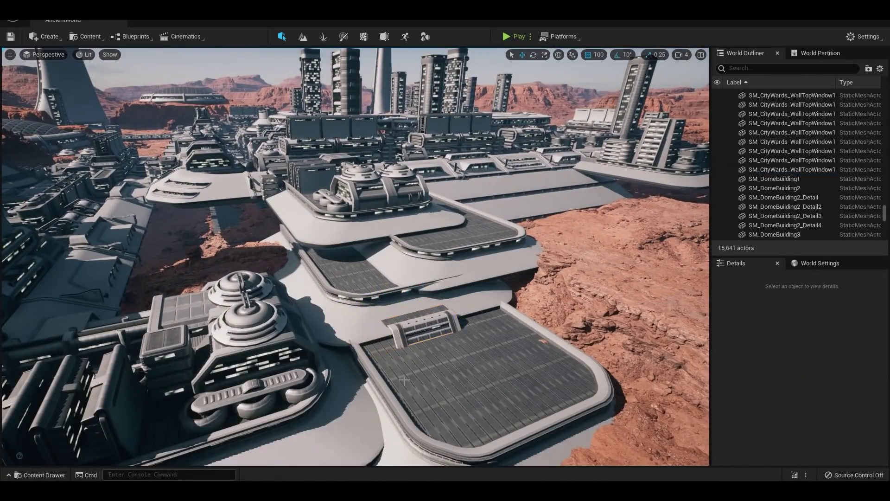
Place SM_CityBase_WallBuilding3 beside the windowed wall piece on the terrace and duplicate it to another spot.
key("ctrl+space")
scroll(411, 403, "up", 1)
mouse_move(402, 364)
left_mouse_down()
mouse_move(381, 299)
mouse_move(386, 368)
left_mouse_up()
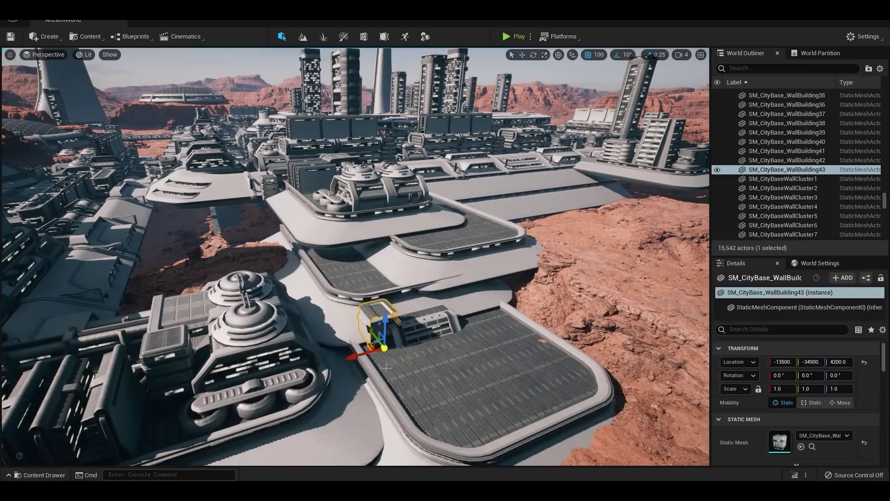
key("Escape")
key("w")
right_click_drag(378, 314, 324, 297)
left_click(254, 283)
left_click_drag(232, 307, 454, 329, "alt")
key("Escape")
Place the SM_LargePrefab1 mesh from the LargeBuildings folder near the stacked platforms.
key("s")
right_click_drag(454, 351, 473, 366)
key("w")
key("ctrl+space")
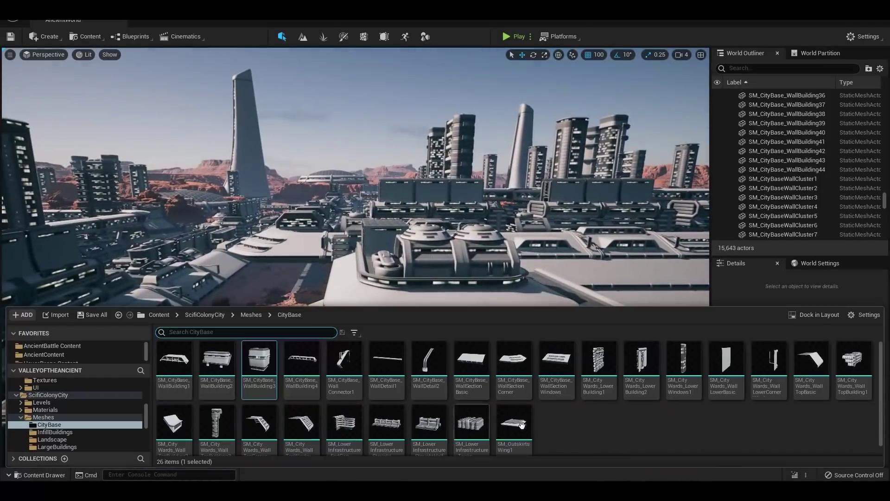
left_click(251, 314)
left_click(419, 365)
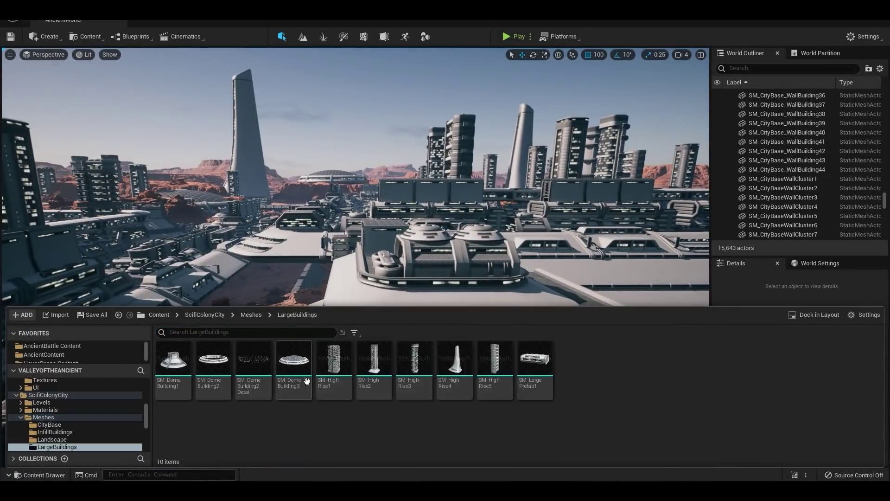
right_click_drag(440, 284, 443, 335)
key("ctrl+space")
left_click_drag(535, 360, 371, 235)
Place an SM_HighRise1 building in the gap between the city blocks beside the platforms.
key("w")
mouse_move(382, 264)
right_mouse_down()
mouse_move(366, 209)
mouse_move(353, 194)
mouse_move(382, 264)
right_mouse_up()
key("ctrl+space")
left_click_drag(344, 358, 299, 367)
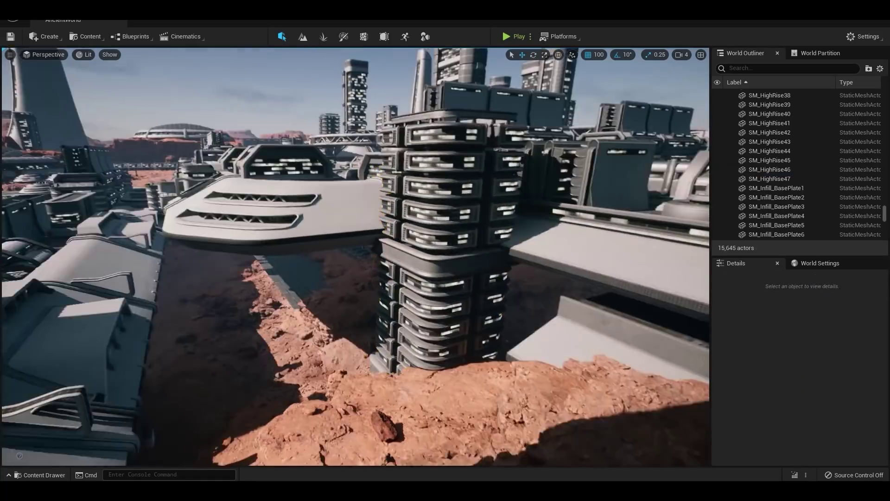
Place a tall building from the InfillBuildings meshes on the empty paved platform at the canyon edge.
key("s")
mouse_move(317, 321)
right_mouse_down()
mouse_move(274, 293)
mouse_move(325, 316)
mouse_move(317, 322)
right_mouse_up()
key("ctrl+space")
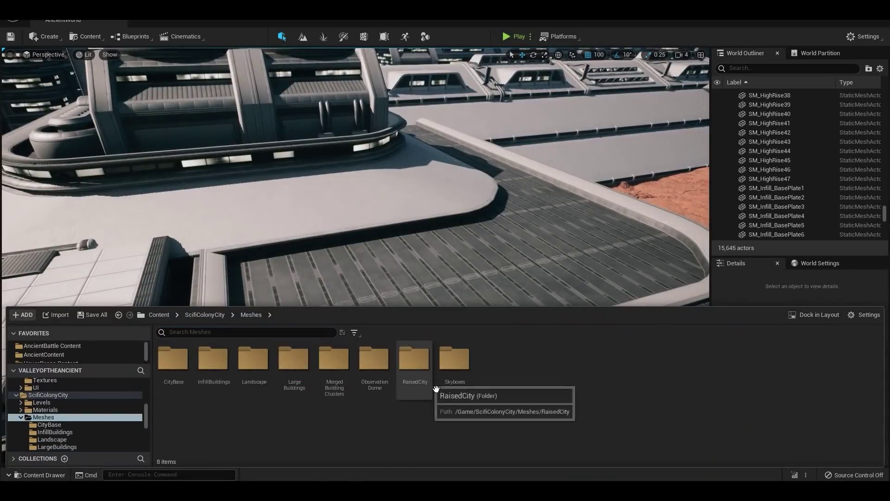
double_click(223, 366)
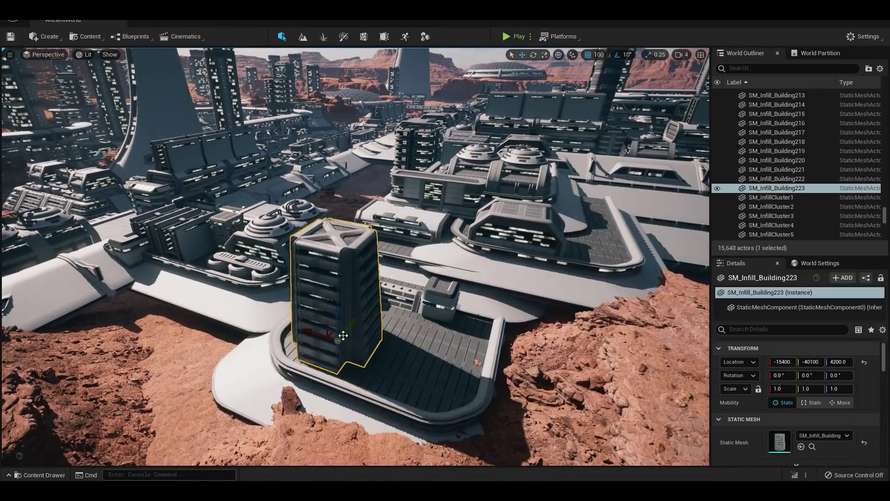
key("Escape")
Add the SM_Infill_Tech2 mesh to the open paved area beside the tall infill building.
key("ctrl+space")
left_click_drag(668, 371, 403, 373)
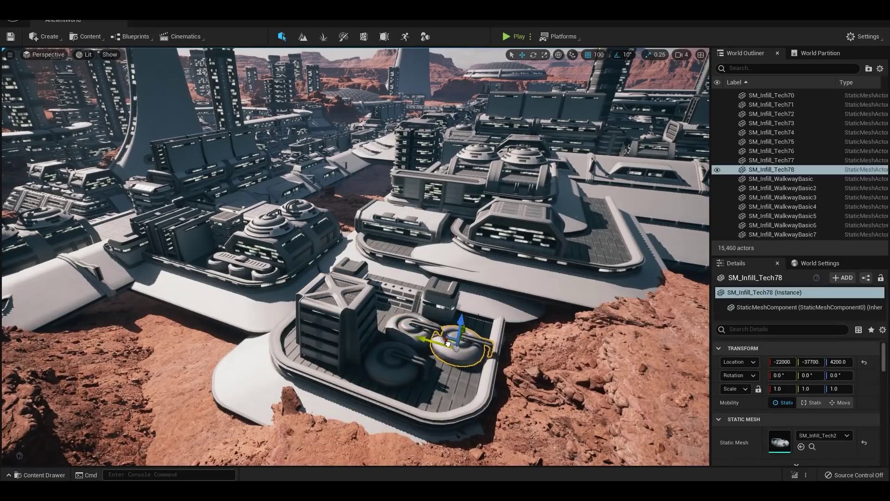
key("Escape")
Duplicate the outskirts wing beside the platform and move the copy over the bare rock to extend the paved area.
right_click_drag(438, 352, 408, 353)
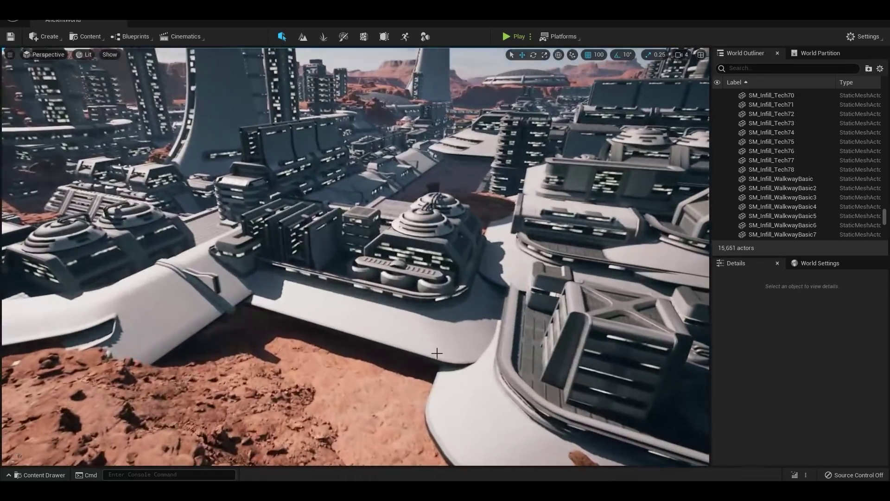
left_click(437, 352)
left_click_drag(273, 251, 206, 305, "alt")
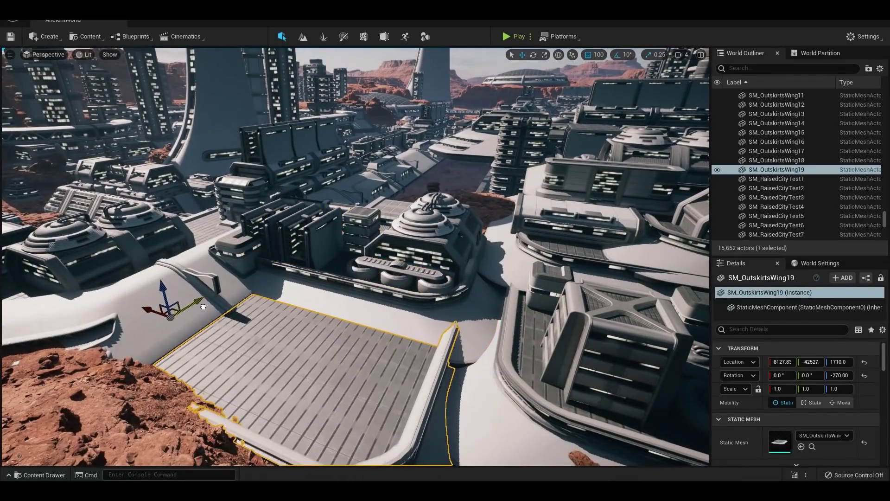
Place the SM_Infill_Building10 mesh at the inner corner of the new paved wing and adjust its position.
left_click(575, 341)
key("ctrl+space")
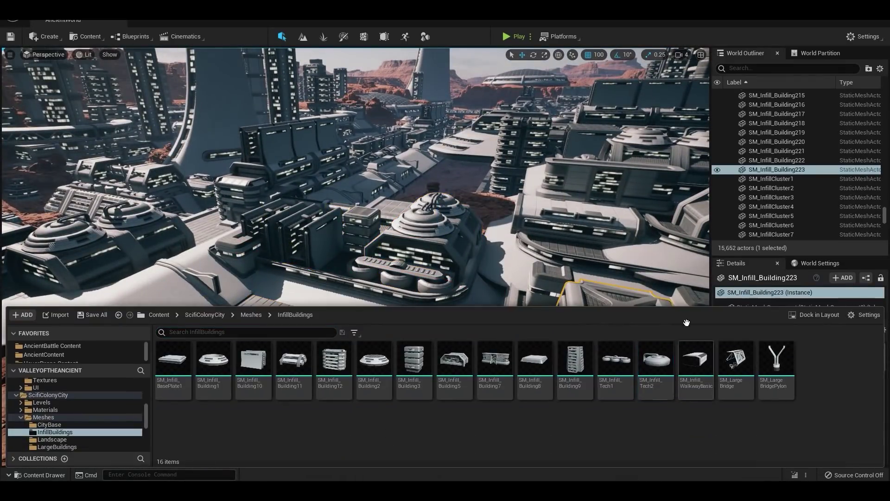
left_click_drag(254, 361, 251, 290)
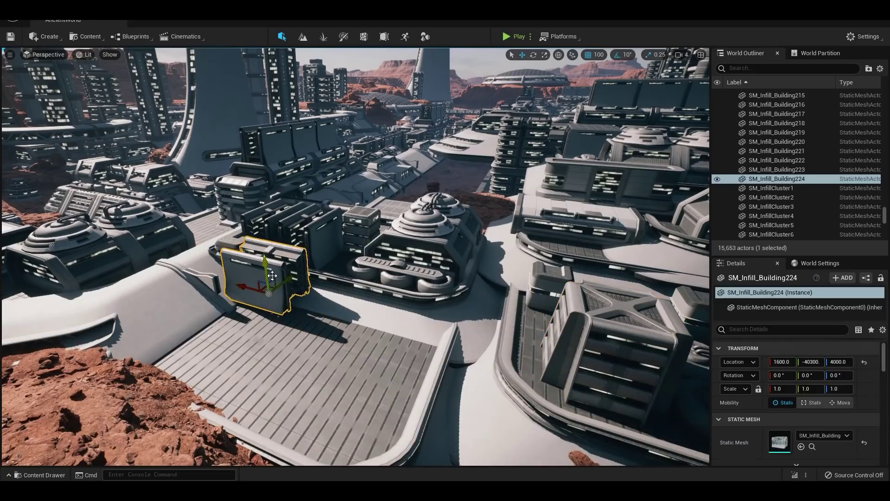
right_click_drag(272, 276, 272, 295)
left_click_drag(263, 260, 263, 237)
right_click_drag(289, 236, 278, 260)
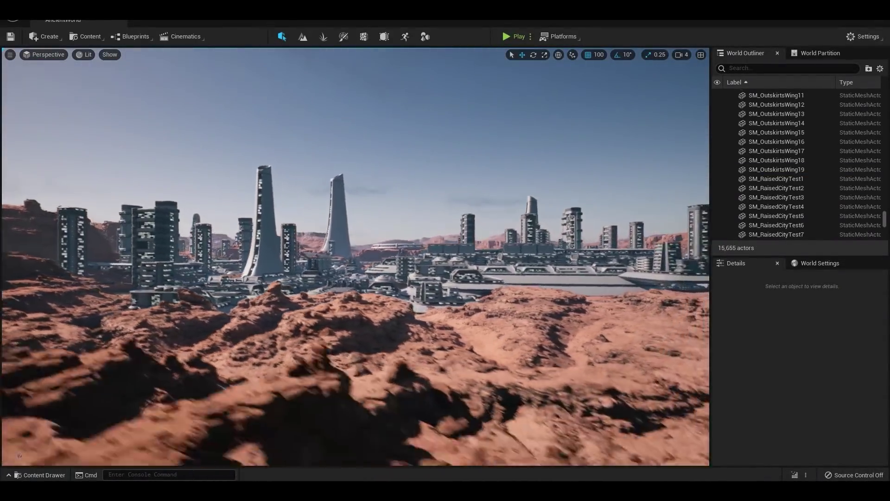
Make the observation dome's window and roof glass see-through by changing an option of the SM_Interior_WindowGlass1 and SM_Interior_DomeWedge1 meshes.
key("d")
right_click_drag(306, 281, 306, 281)
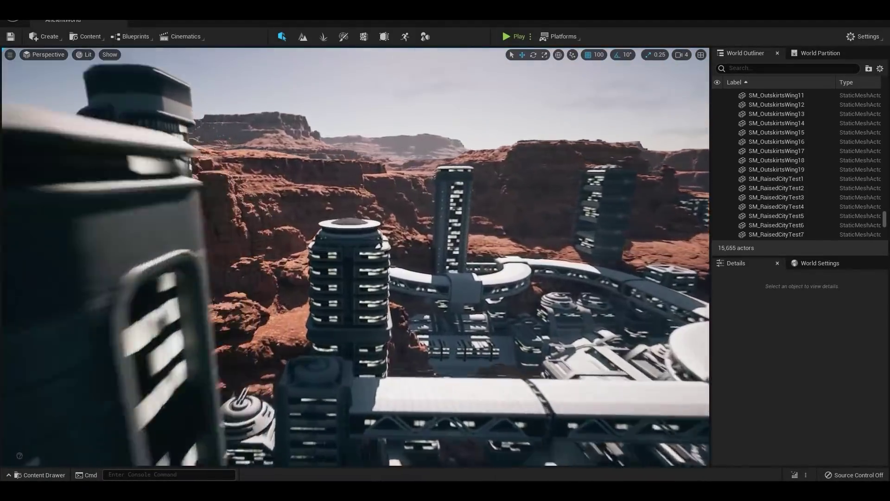
left_click(409, 283)
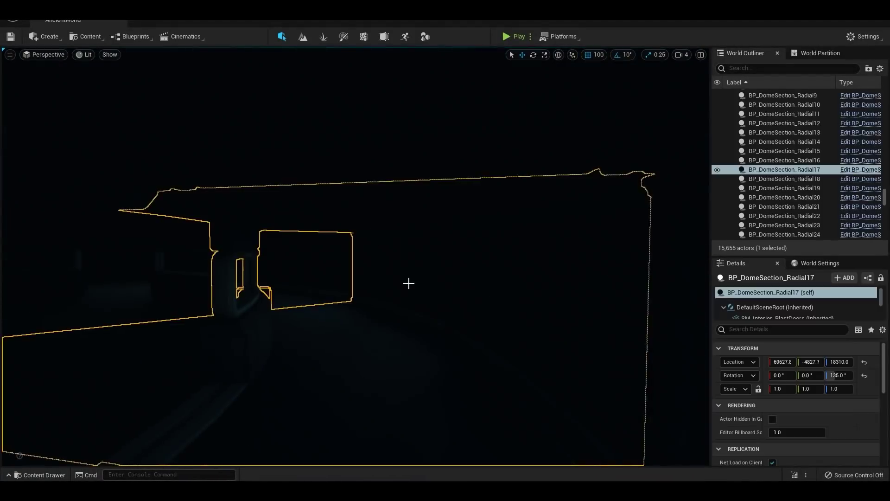
key("ctrl+b")
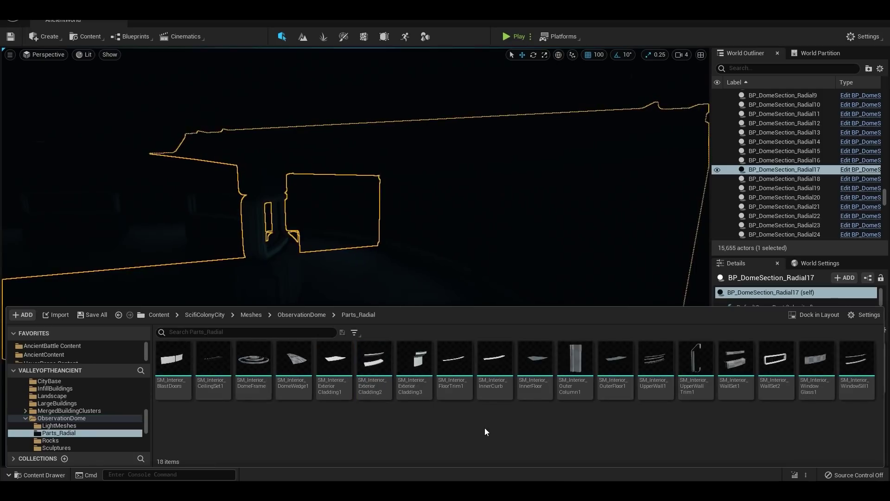
right_click(817, 361)
mouse_move(800, 67)
left_click(716, 82)
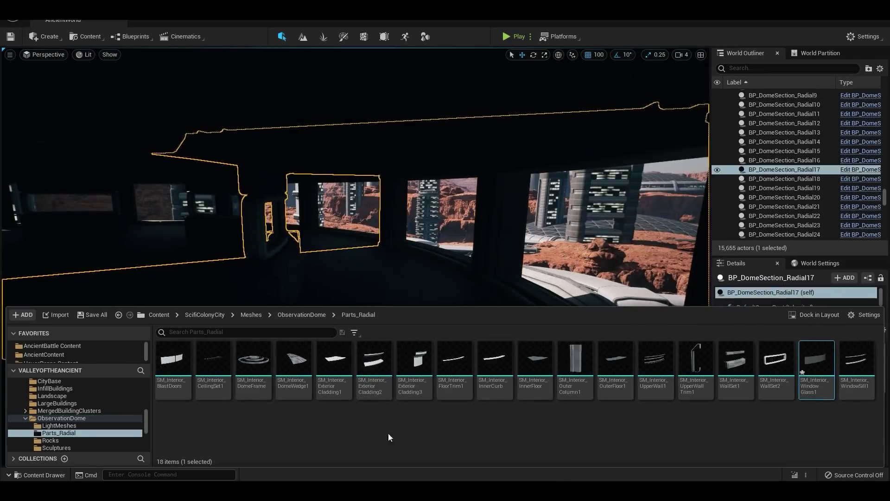
right_click(295, 362)
left_click(459, 84)
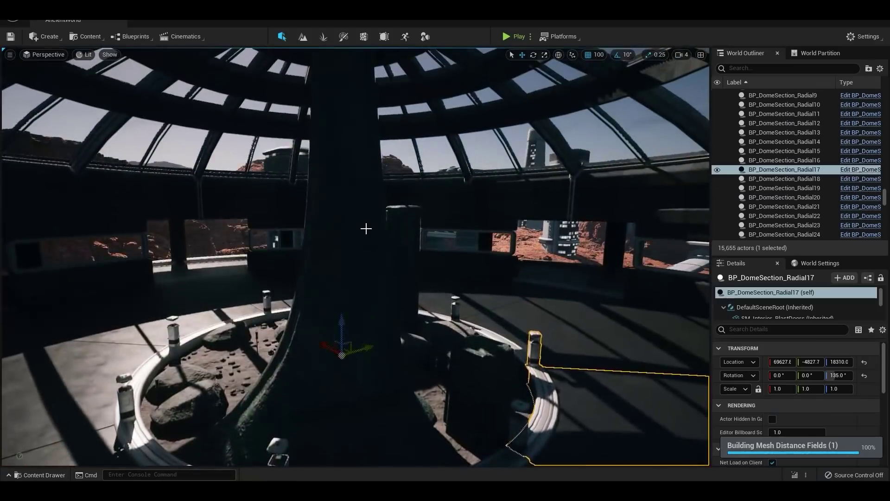
key("Escape")
Duplicate the 21-object observation dome assembly and move the copy out of the city over the open canyon ground.
mouse_move(366, 229)
right_mouse_down()
mouse_move(297, 228)
mouse_move(316, 186)
mouse_move(265, 213)
mouse_move(371, 218)
mouse_move(418, 181)
mouse_move(366, 228)
right_mouse_up()
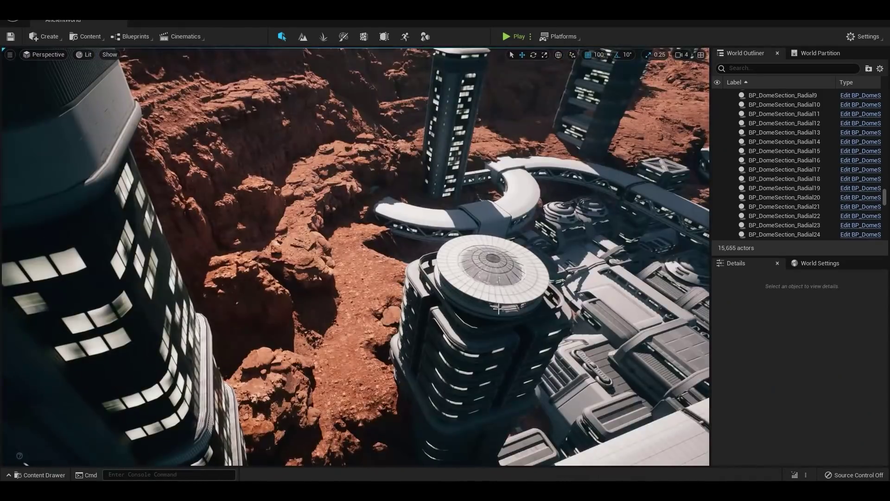
left_click(464, 283)
right_click_drag(464, 283, 464, 283)
key("Escape")
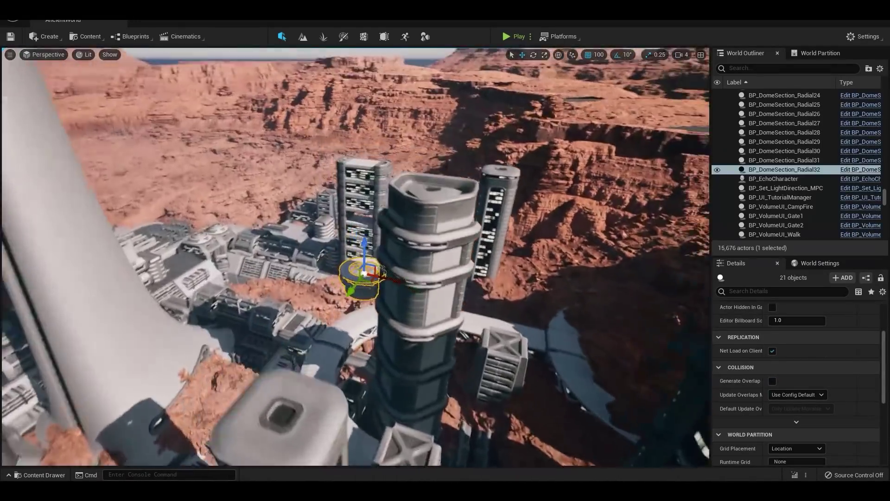
right_click_drag(415, 373, 415, 373)
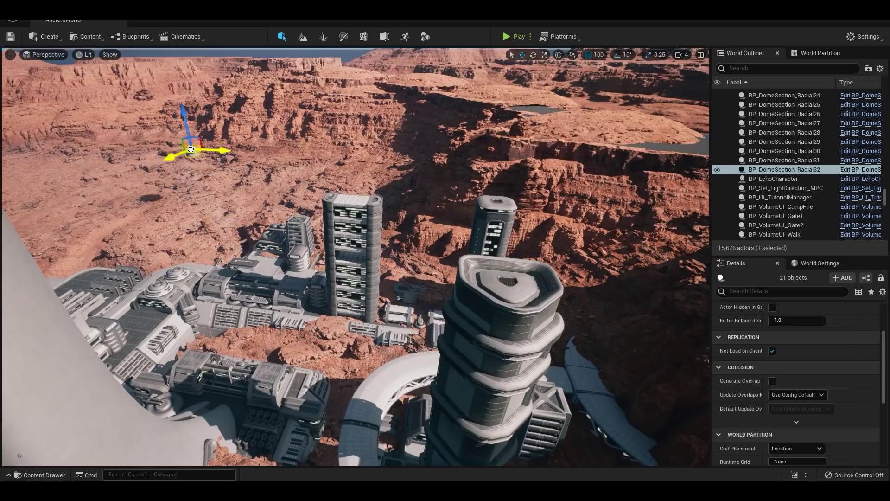
right_click_drag(191, 149, 190, 149)
key("w")
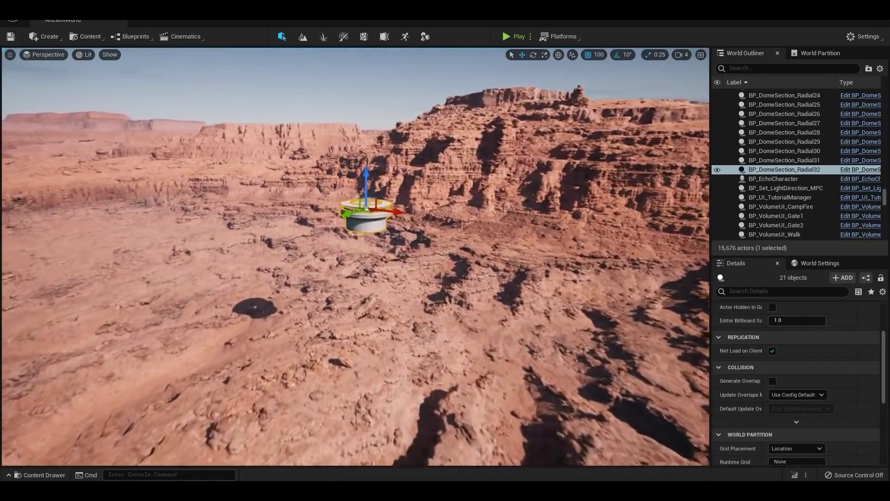
right_click_drag(414, 373, 414, 372)
right_click_drag(407, 213, 406, 212)
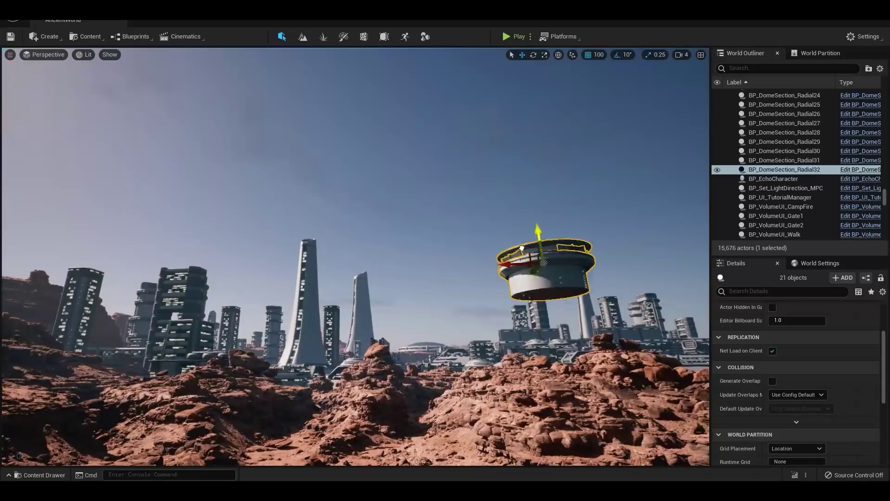
Lower the copied observation dome onto the rocky ground near the cliff wall and fine-tune its position.
right_click_drag(406, 213, 407, 212)
right_click_drag(383, 254, 382, 254)
right_click_drag(199, 328, 199, 328)
left_click_drag(205, 281, 211, 298)
right_click_drag(298, 233, 298, 232)
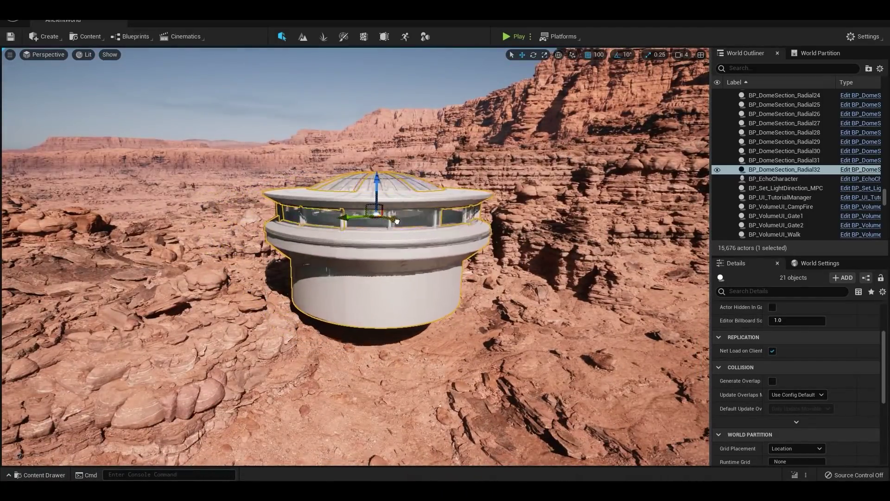
left_click_drag(397, 221, 406, 243)
right_click_drag(423, 266, 423, 266)
key("Escape")
Save all modified assets and level actors of the project.
right_click_drag(395, 295, 396, 295)
key("ctrl+space")
left_click(92, 315)
left_click(490, 344)
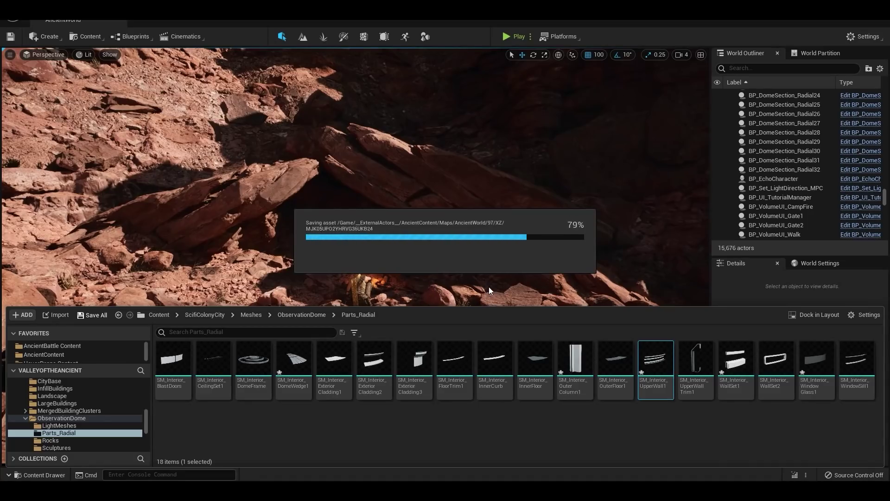
Find the Parts_Radial folder from a selected dome section and place the SM_Interior_DomeFrame mesh in the dome.
mouse_move(437, 260)
right_mouse_down()
mouse_move(440, 249)
mouse_move(398, 271)
mouse_move(441, 249)
right_mouse_up()
left_click(319, 173)
key("ctrl+b")
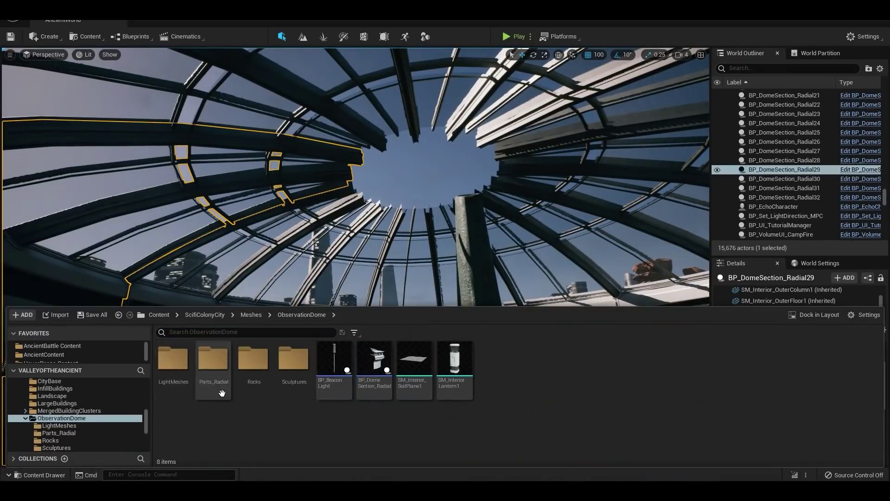
double_click(223, 393)
key("ctrl+space")
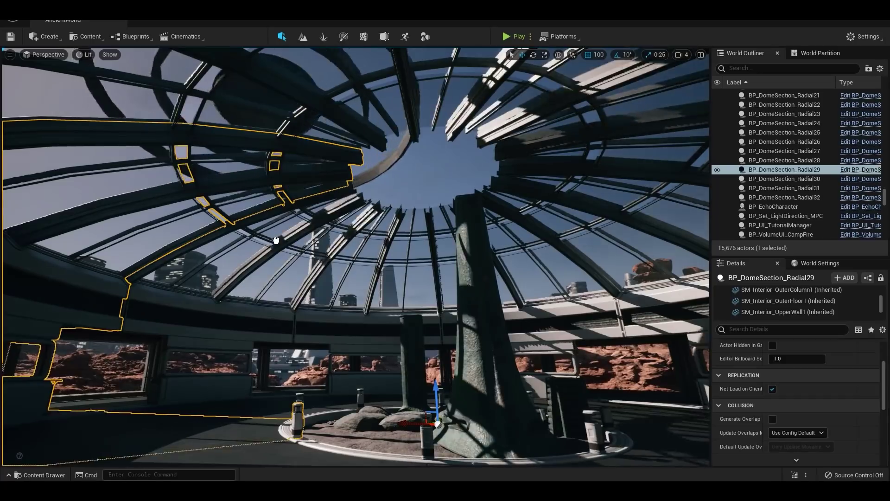
Align the dome frame with the dome by pasting the location copied from a BP_DomeSection_Radial actor.
left_click_drag(323, 257, 323, 258)
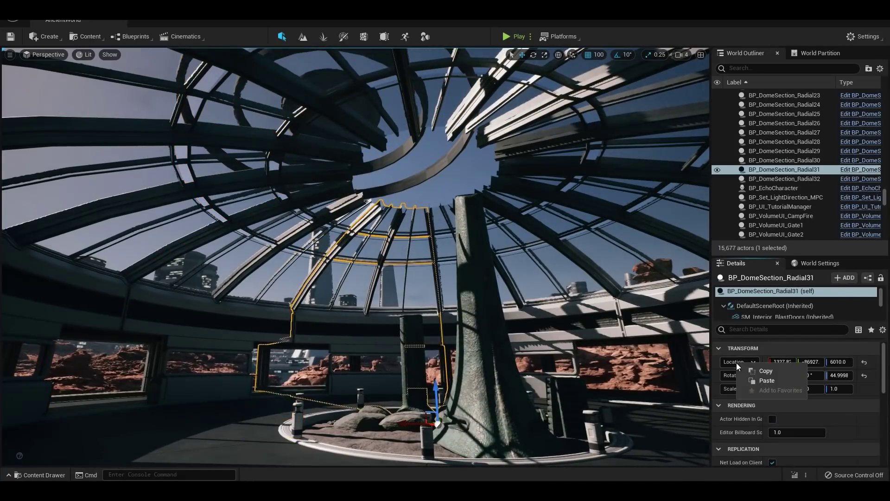
left_click(443, 170)
key("ctrl+b")
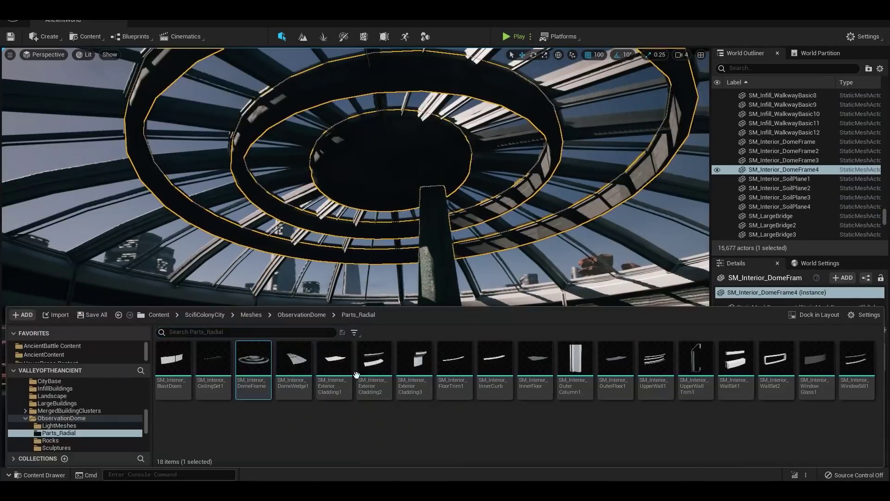
left_click(504, 217)
right_click_drag(504, 217, 315, 292)
key("w")
key("w")
key("w")
key("w")
right_click_drag(461, 273, 461, 272)
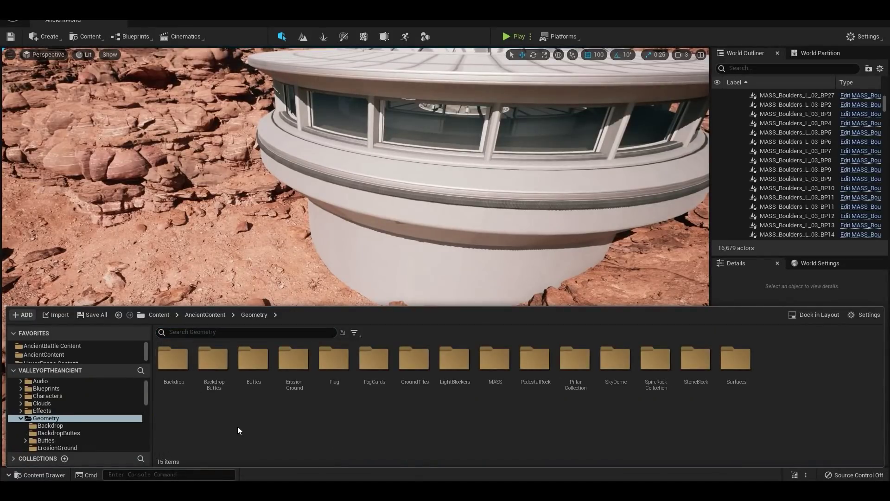
Look through the NatureRock and NatureRock2 folders of the Megascans 3DAssets for suitable rock meshes.
left_click(214, 316)
double_click(579, 368)
double_click(173, 359)
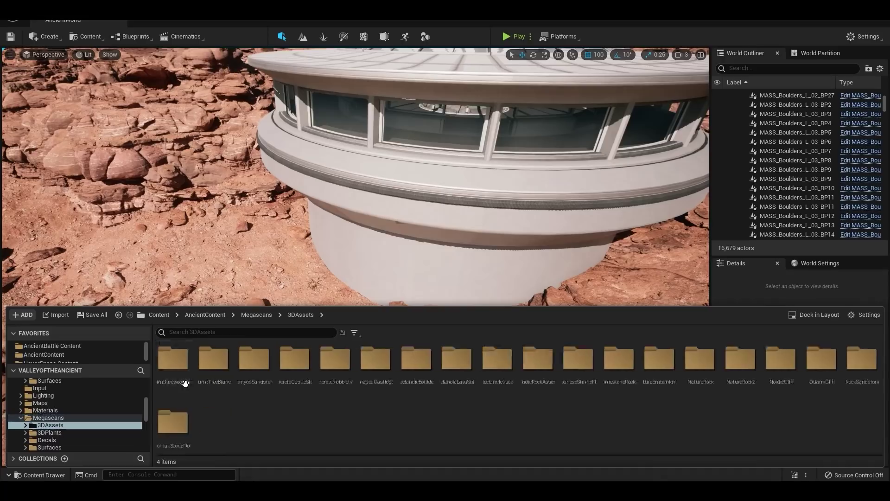
double_click(768, 367)
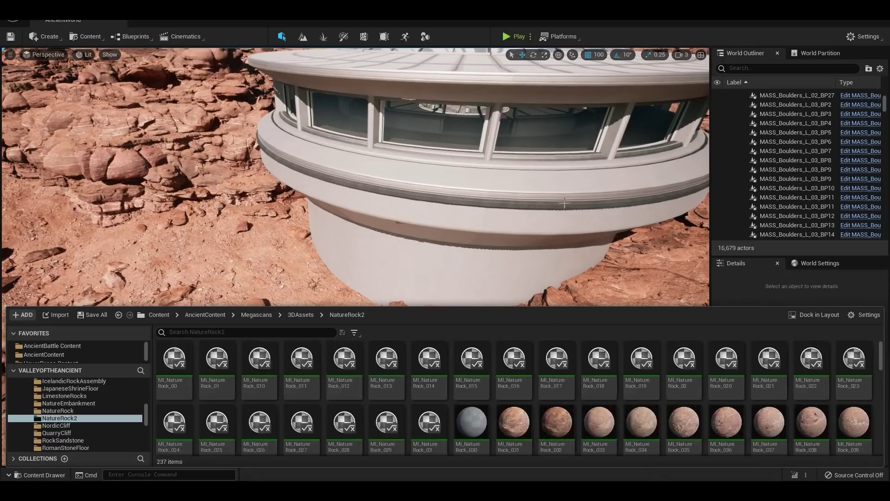
key("alt+Left")
double_click(724, 366)
scroll(421, 428, "down", 1)
key("alt+Left")
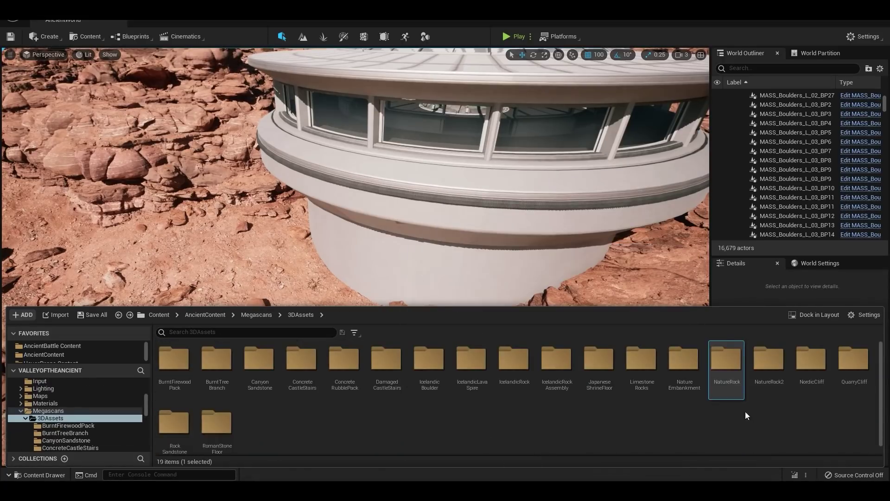
double_click(770, 372)
scroll(747, 410, "down", 1)
scroll(603, 390, "up", 1)
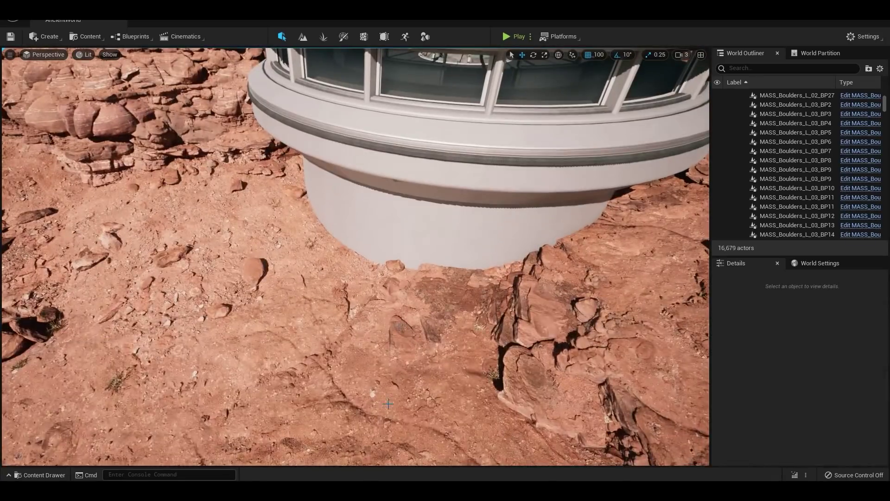
key("ctrl+space")
left_click_drag(388, 404, 378, 272)
key("w")
right_click_drag(378, 272, 403, 265)
left_click_drag(525, 304, 560, 101)
right_click_drag(560, 100, 575, 101)
key("s")
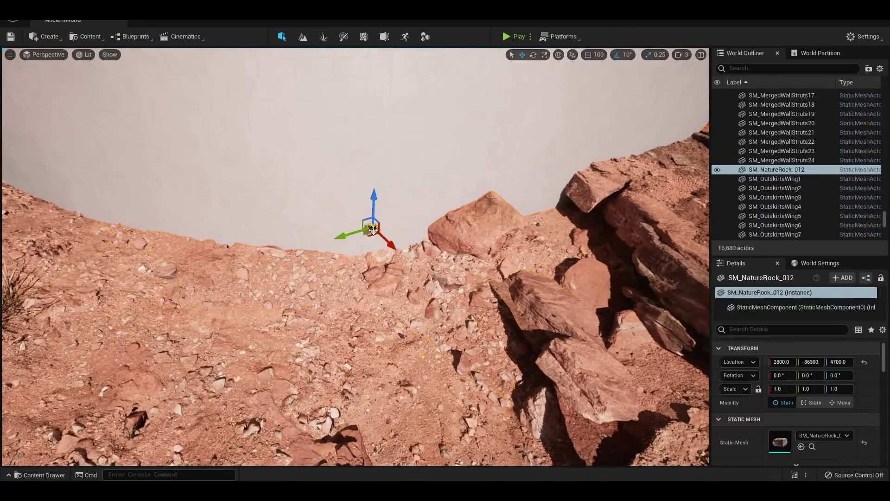
key("Delete")
key("ctrl+space")
left_click_drag(578, 420, 413, 275)
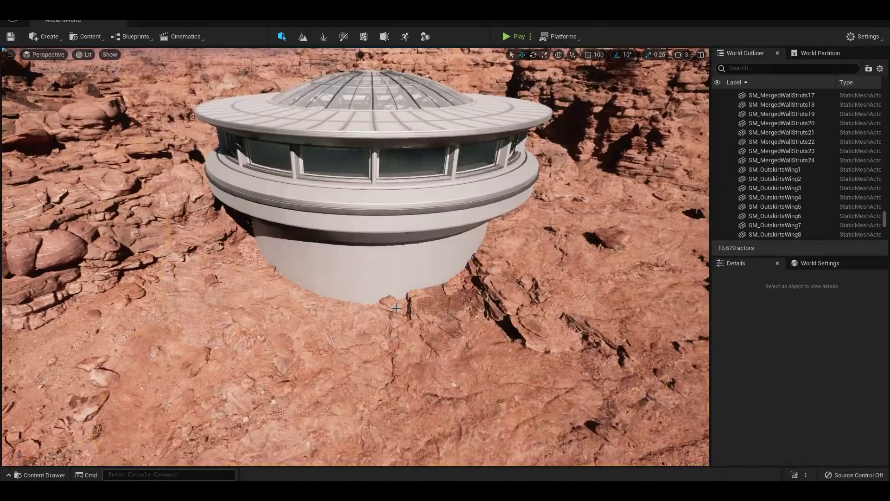
Place the SM_NatureRock_030 mesh against the base of the dome building and duplicate it to a neighbouring spot.
key("ctrl+space")
left_click_drag(557, 427, 375, 315)
right_click_drag(375, 315, 390, 340)
left_click_drag(380, 277, 337, 277, "alt")
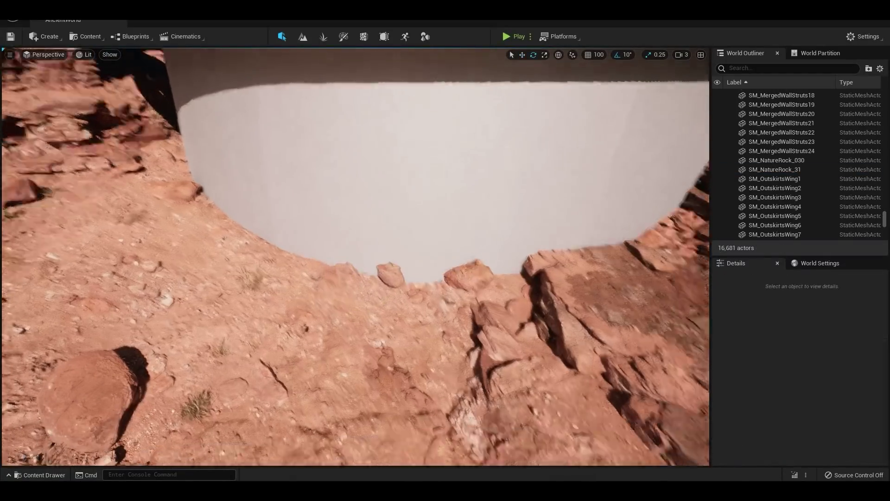
Place the SM_NatureRock_012 mesh from the NatureRock2 folder on the ground against the base of the dome building.
key("ctrl+space")
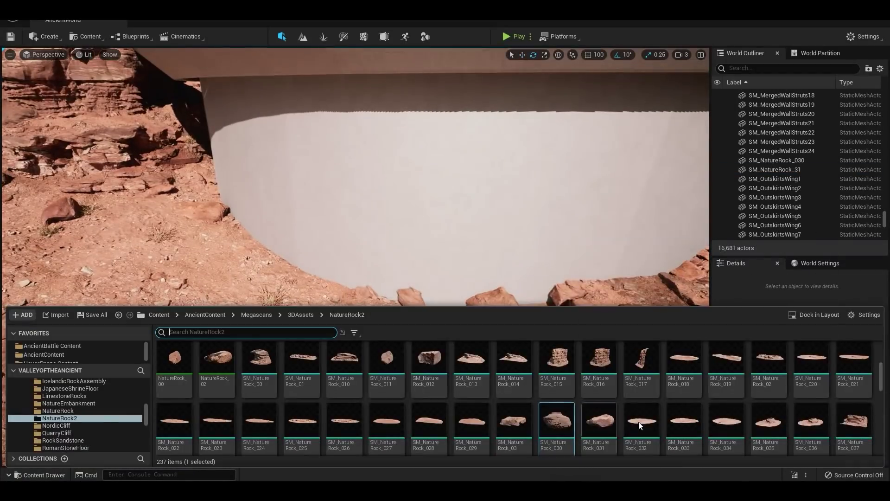
left_click_drag(464, 367, 278, 259)
key("ctrl+space")
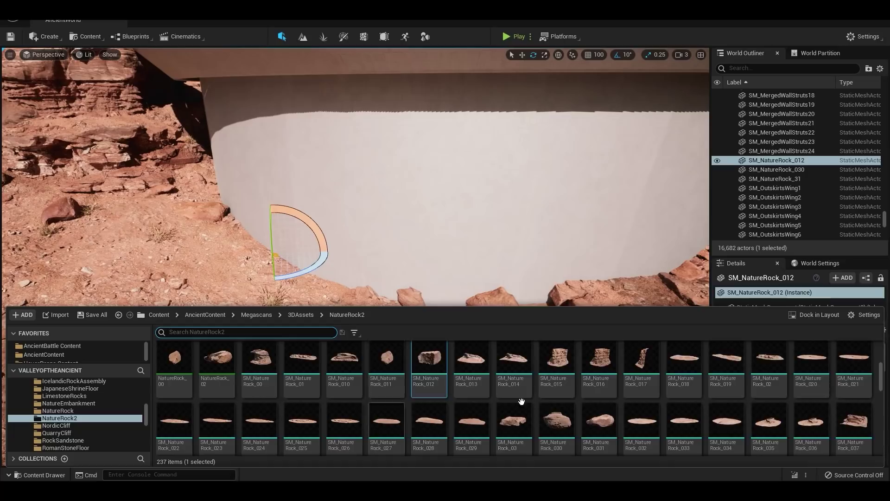
Add the SM_NatureRock_043 mesh beside the previous rock at the dome's base and clear the selection.
scroll(573, 389, "down", 4)
scroll(573, 390, "down", 5)
key("ctrl+space")
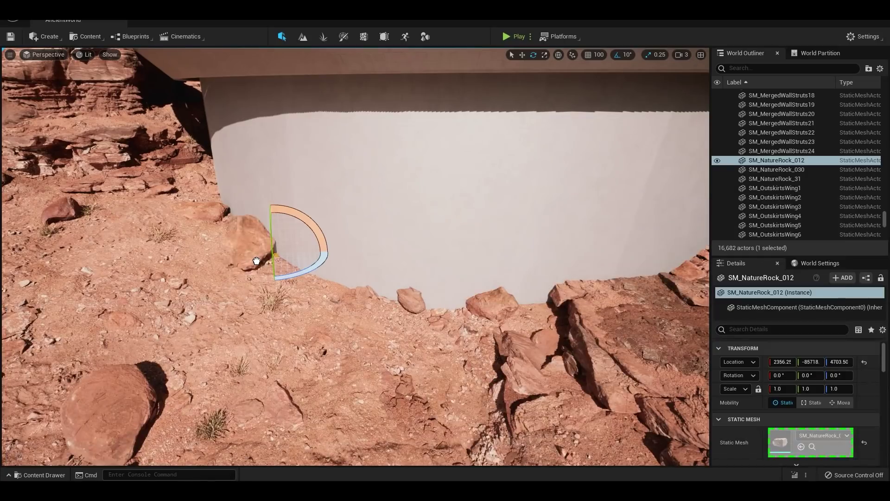
key("ctrl+space")
scroll(429, 435, "down", 1)
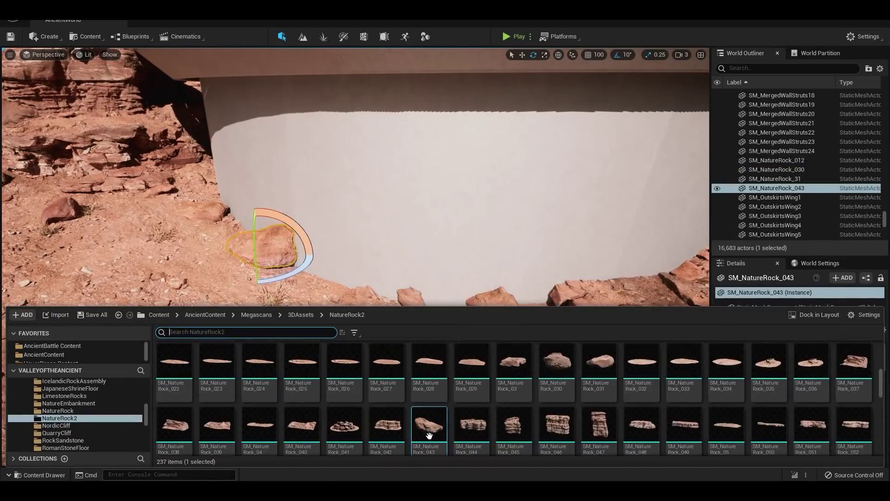
key("ctrl+space")
key("Delete")
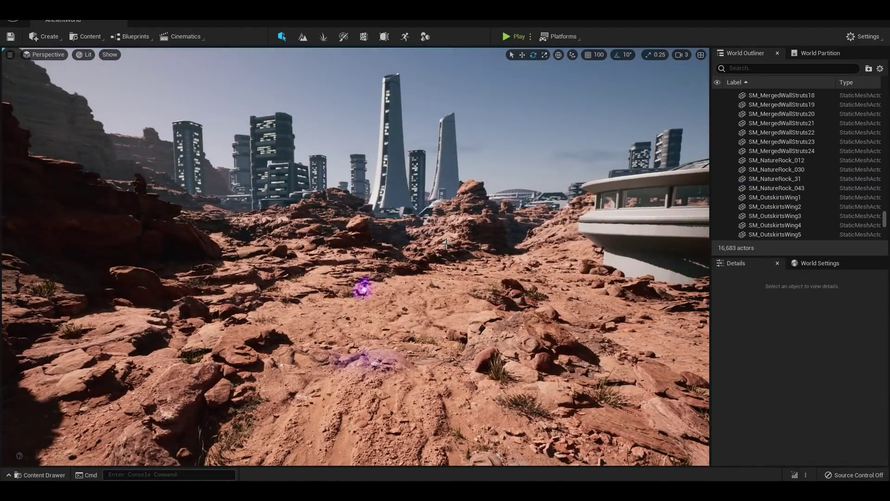
Try the atmosphere light at various angles from midday through sunset to night, and undo the rotation.
key("ctrl+l")
key("ctrl+l")
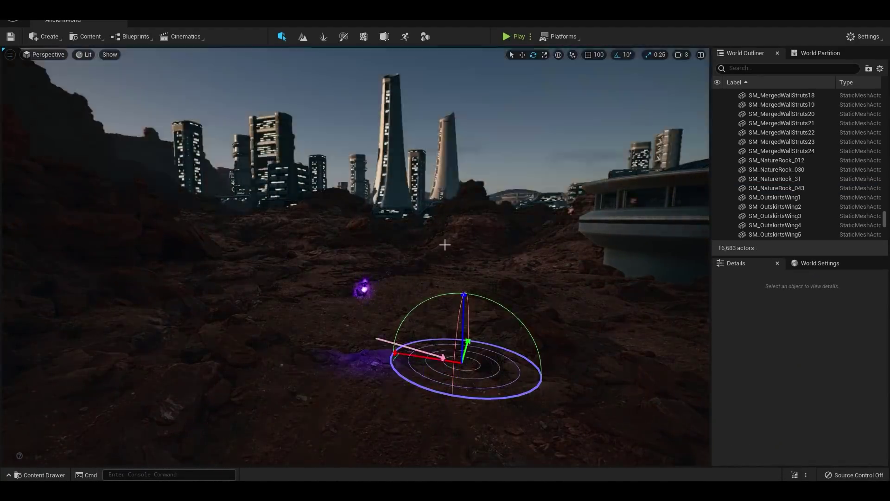
key("ctrl+l")
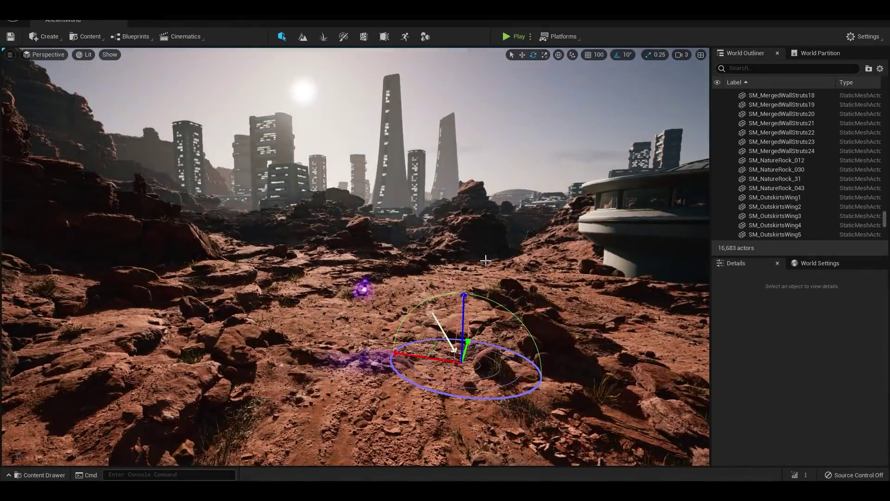
key("ctrl+l")
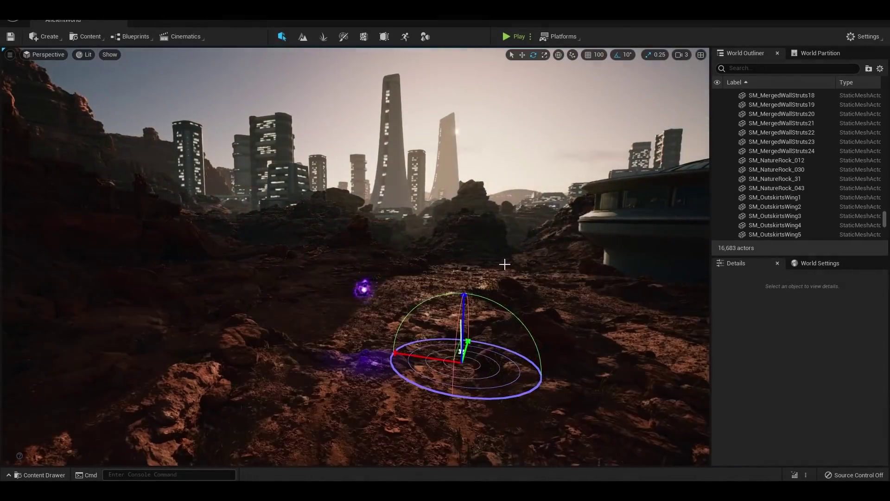
key("ctrl+l")
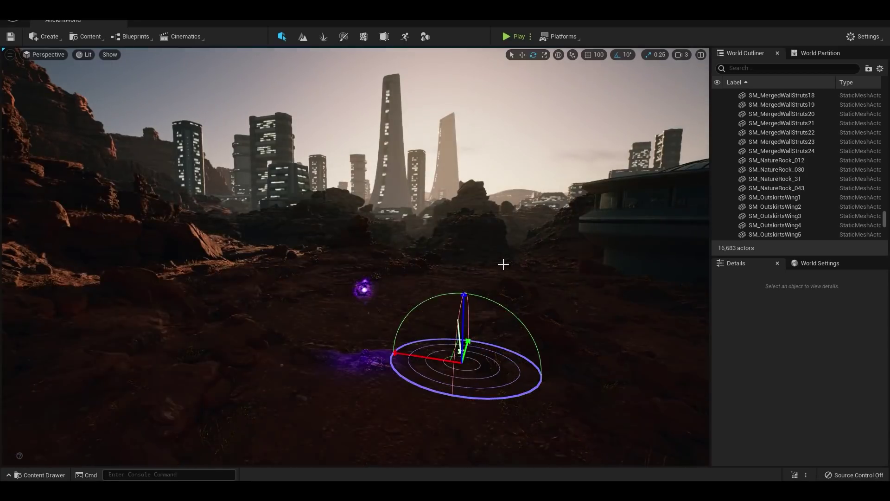
key("ctrl+l")
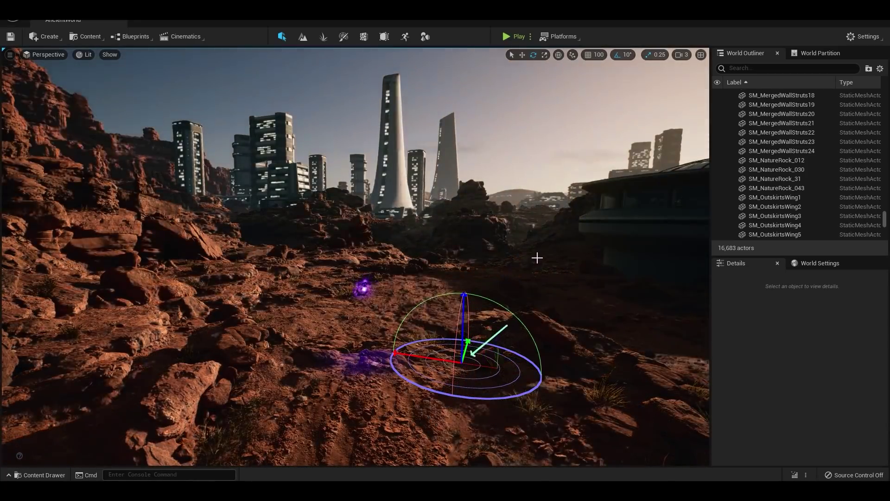
key("ctrl+l")
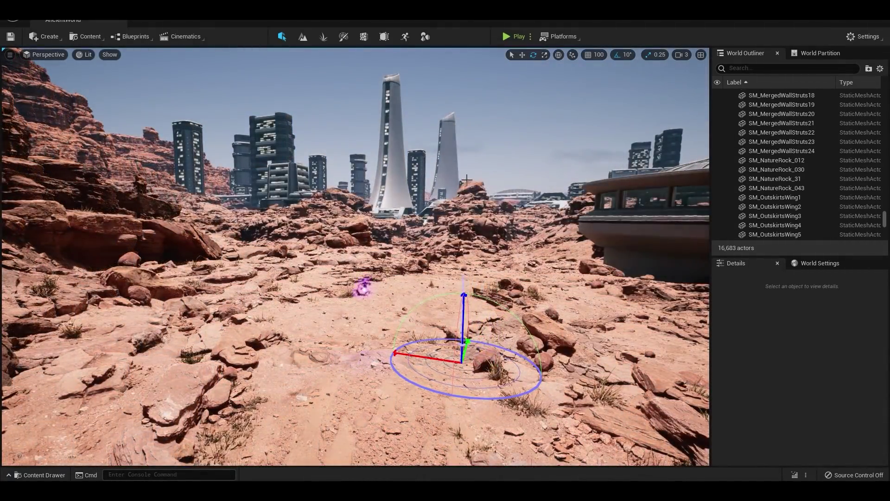
key("ctrl+l")
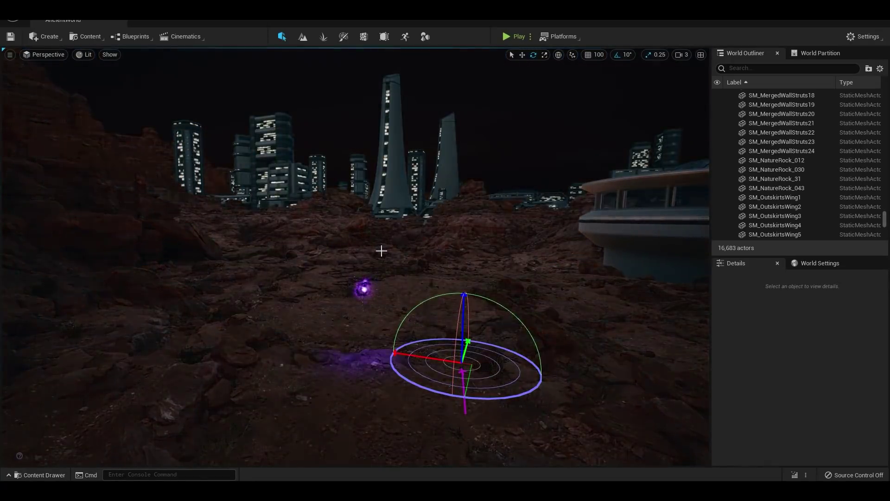
key("ctrl+l")
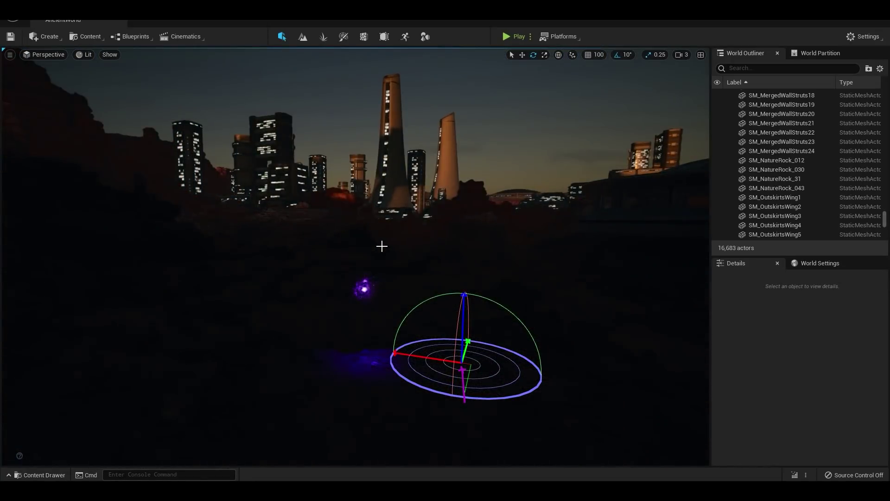
key("ctrl+l")
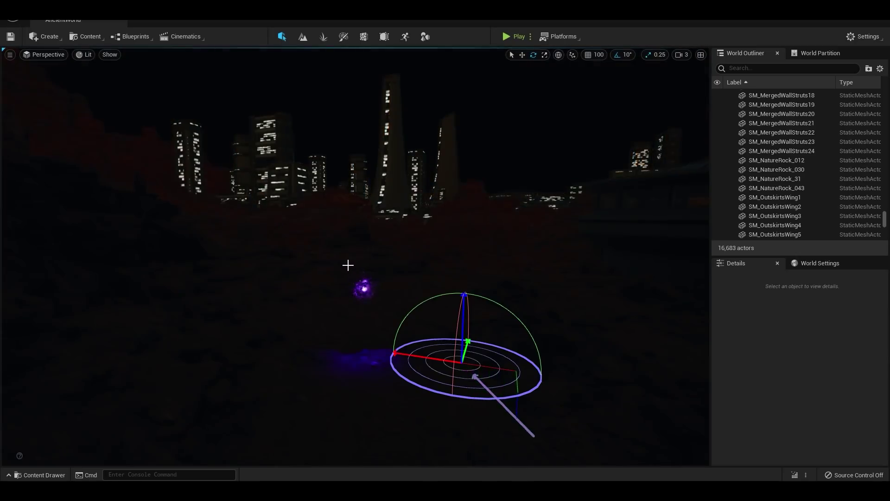
key("ctrl+l")
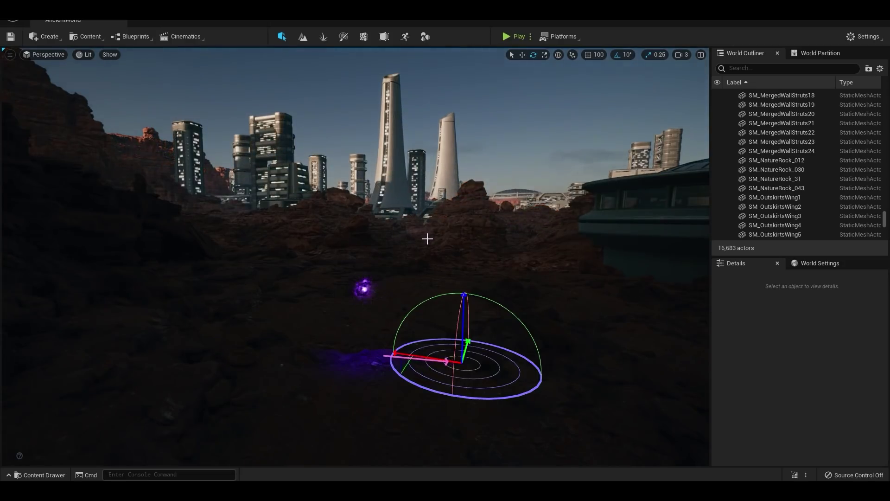
key("ctrl+l")
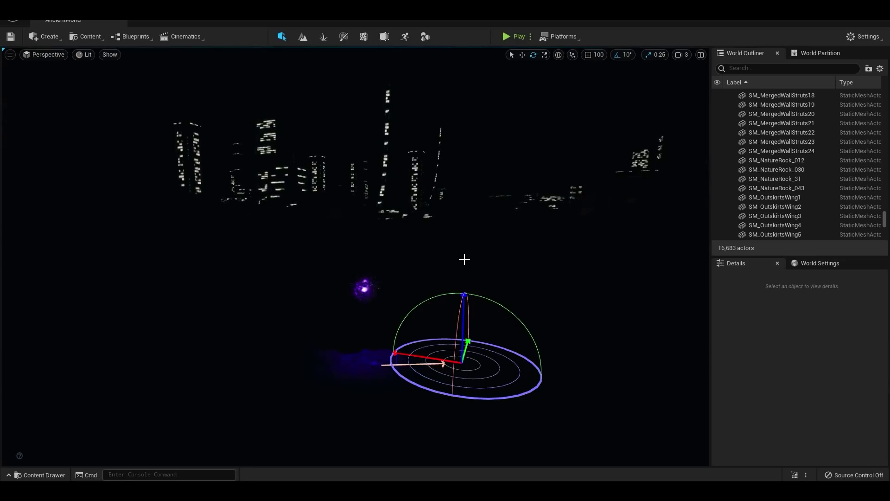
key("ctrl+l")
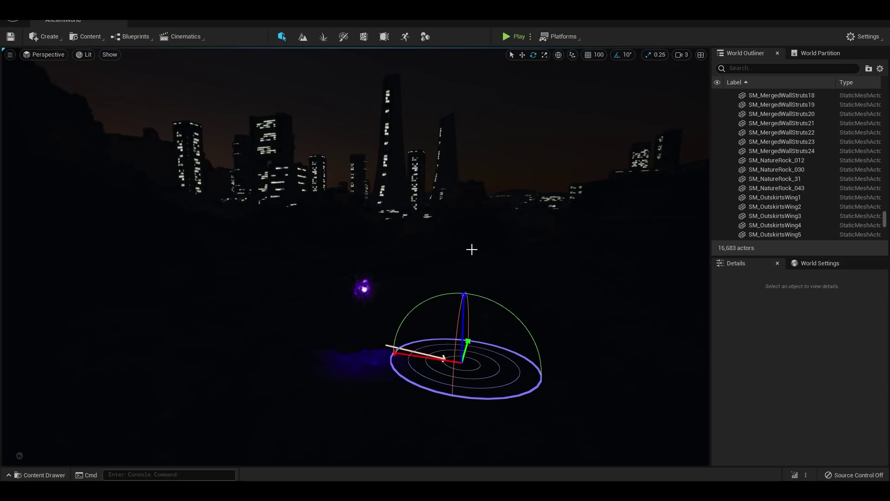
key("ctrl+l")
key("ctrl+l")
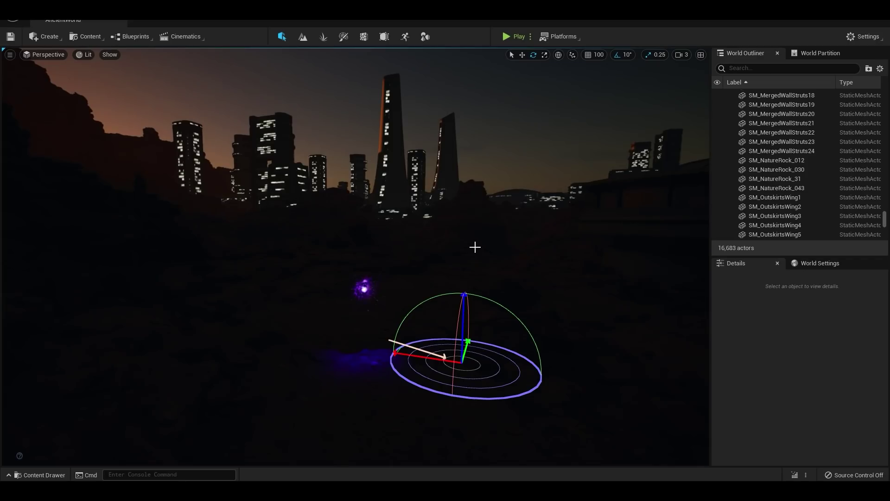
key("ctrl+z")
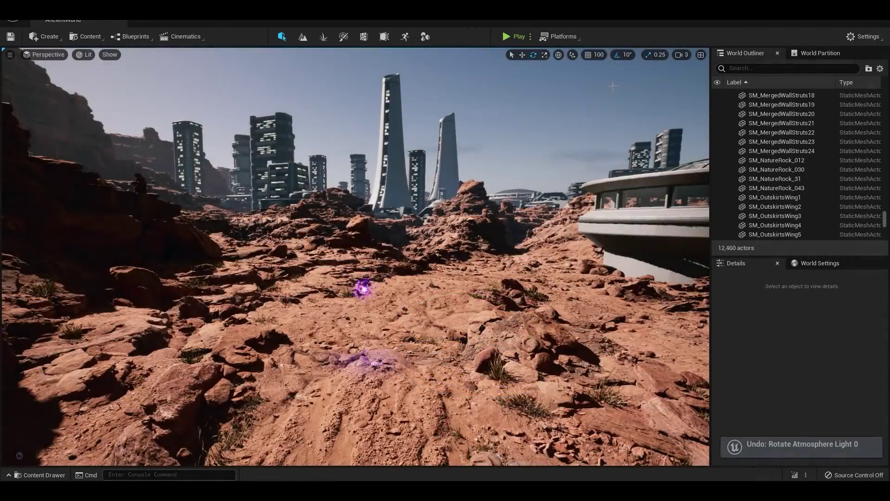
Move inside the observation dome and rotate the atmosphere light to a low sunset position seen through the windows.
right_click_drag(356, 257, 439, 262)
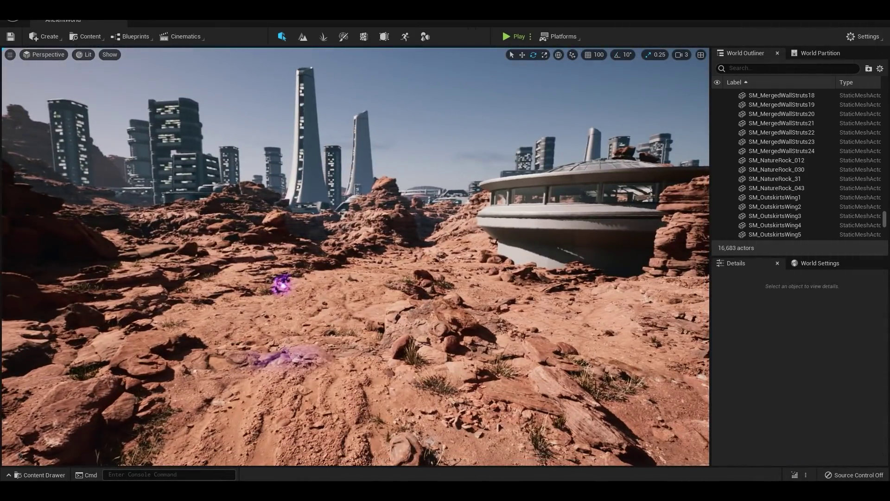
key("w")
mouse_move(494, 240)
right_mouse_down()
mouse_move(573, 226)
mouse_move(503, 240)
right_mouse_up()
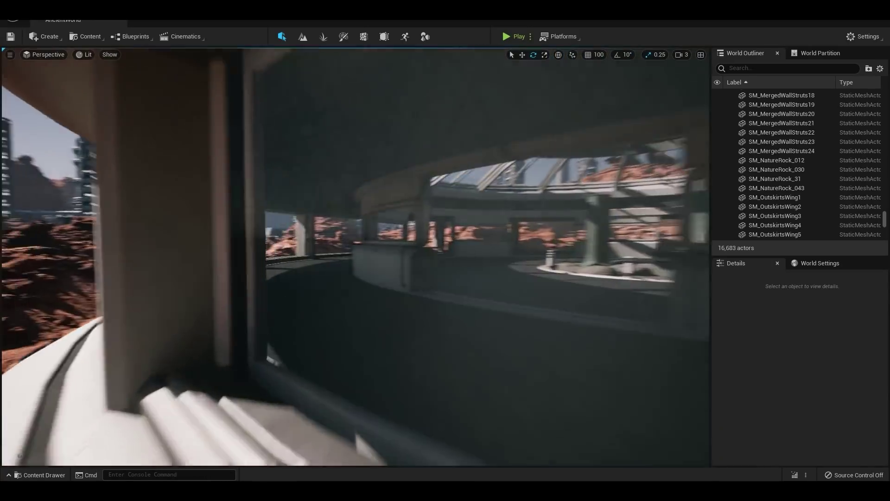
key("w")
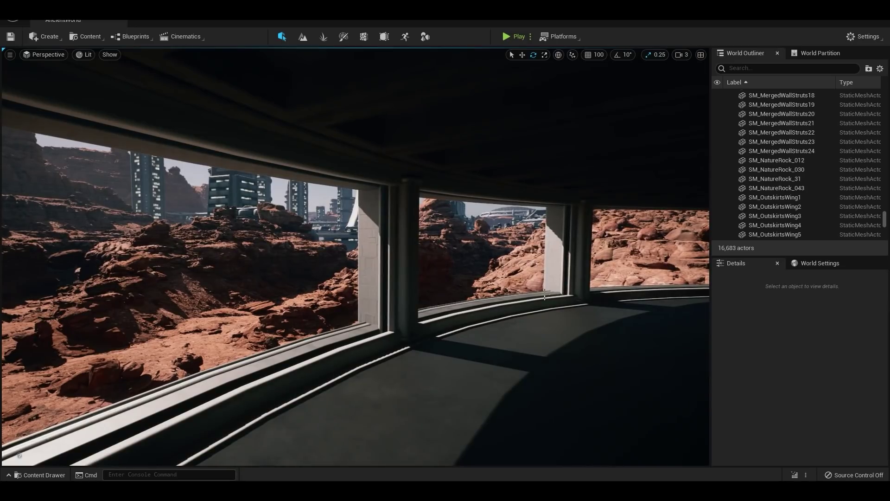
left_click_drag(514, 319, 559, 348)
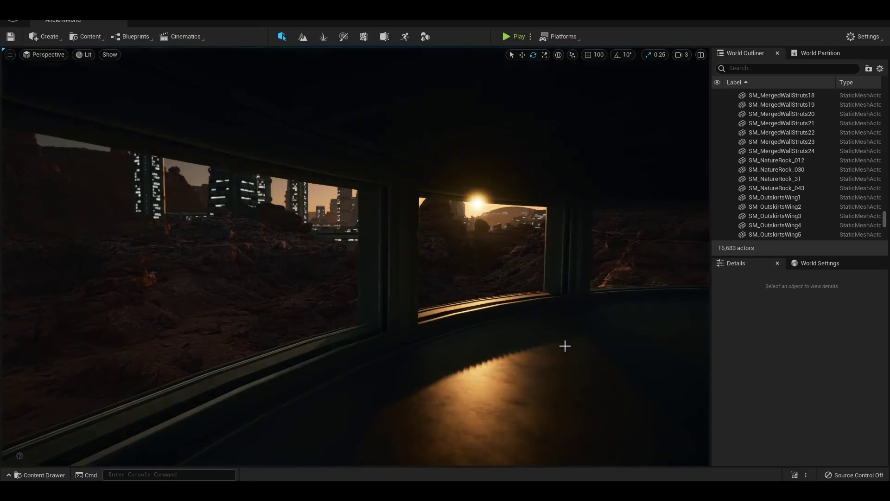
Examine the sunset lighting from inside the dome, from the ground outside it and from above the city.
key("a")
right_click_drag(499, 310, 208, 314)
key("w")
right_click_drag(569, 327, 610, 304)
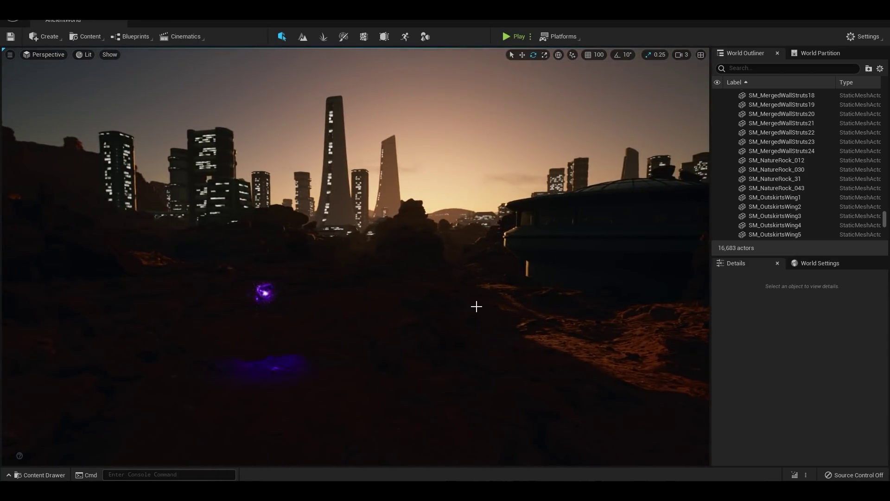
key("F11")
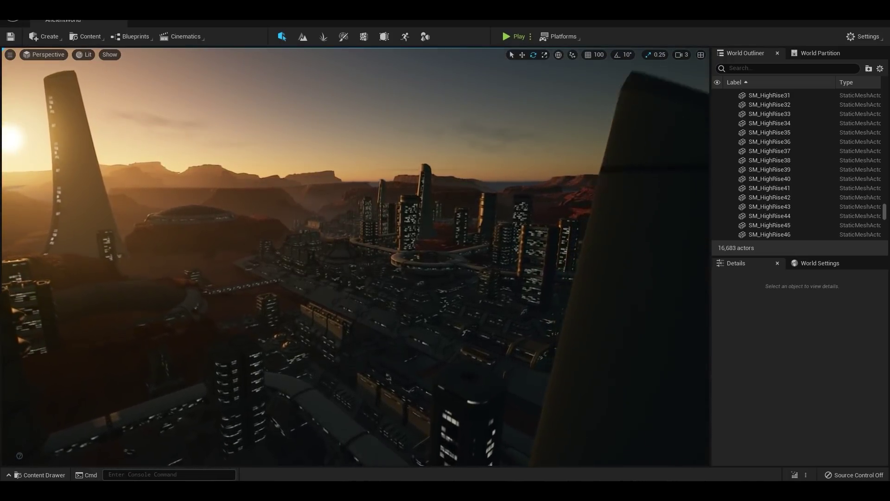
right_click_drag(355, 256, 501, 256)
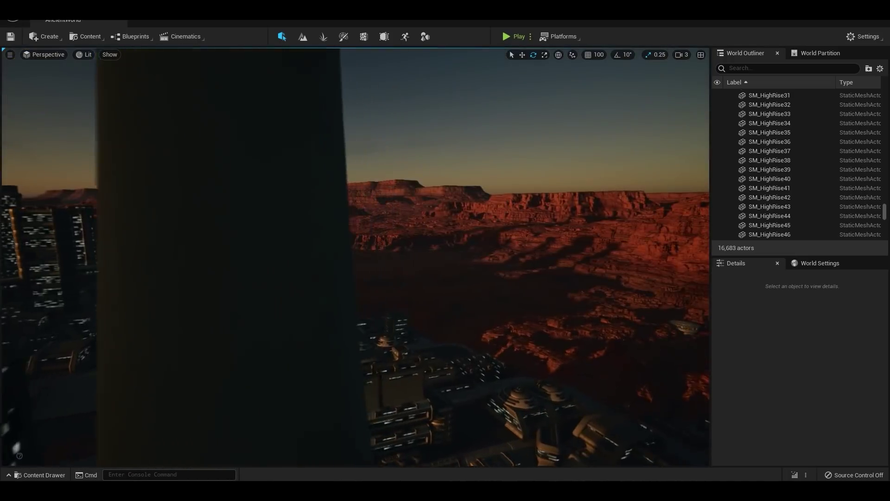